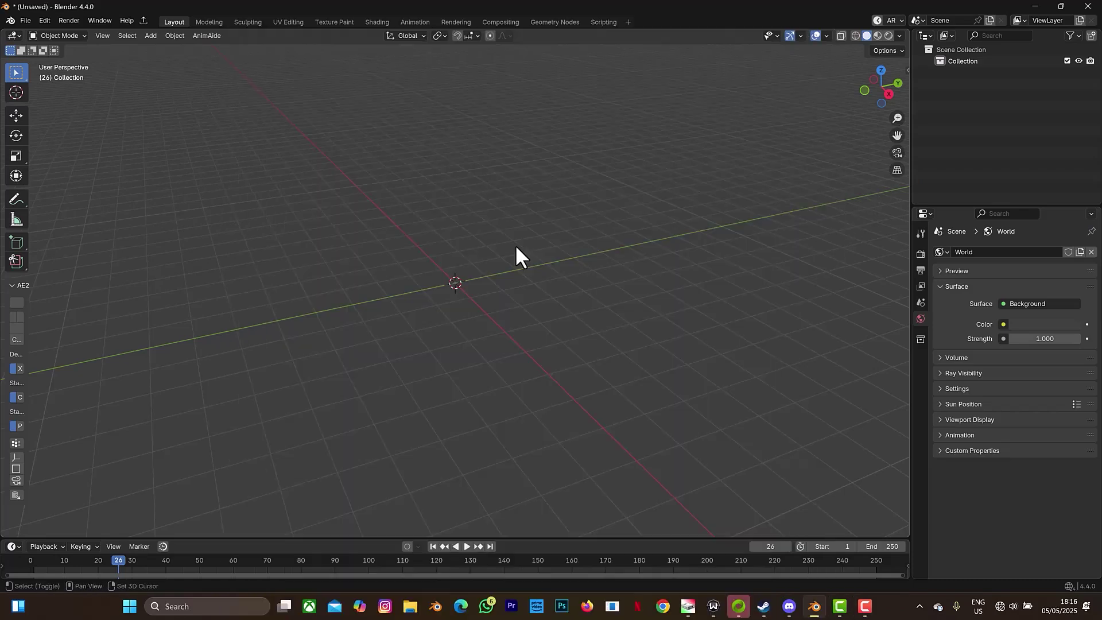
# - Add a cube and raise it about 1.03 m along Z so its base rests on the grid floor
pyautogui.hotkey('shift', 'a')
pyautogui.moveTo(532, 245)
pyautogui.click(562, 257)
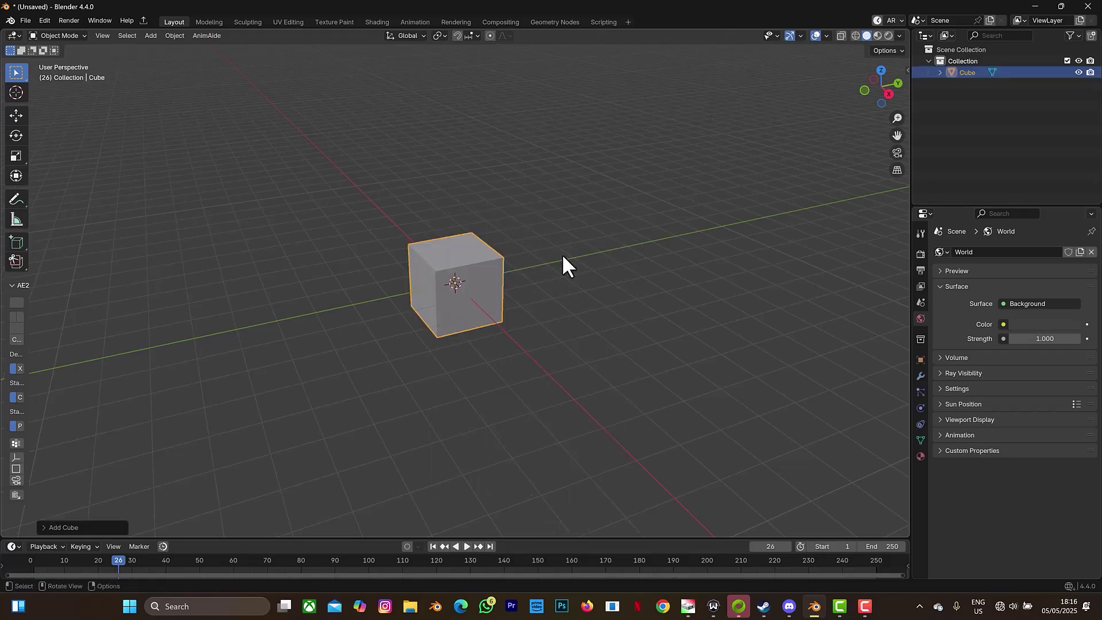
pyautogui.click(889, 93)
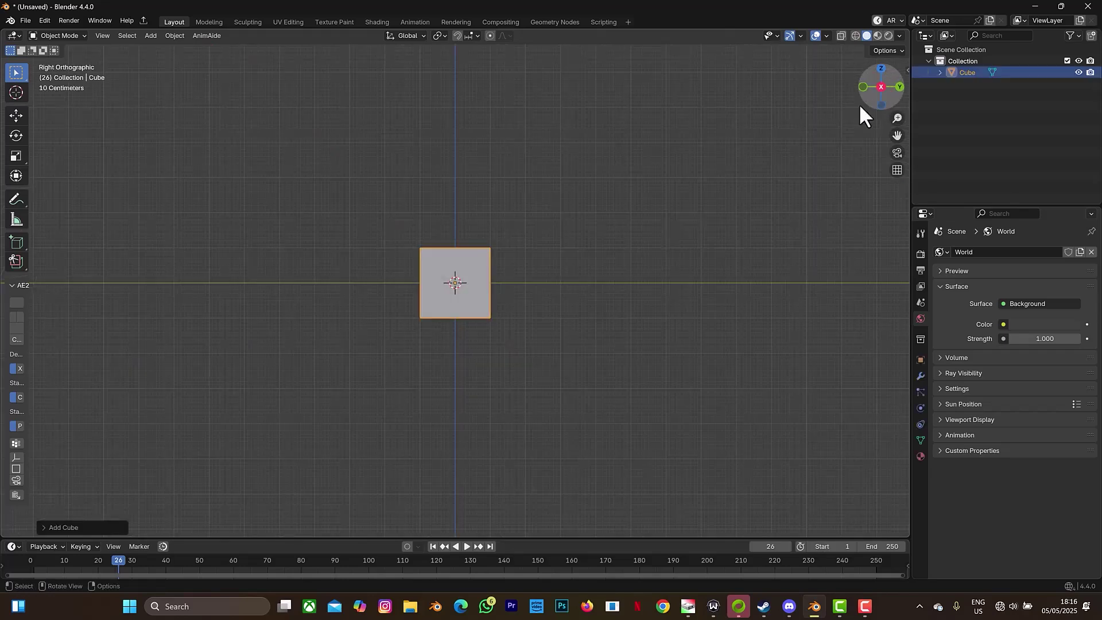
pyautogui.press('g')
pyautogui.press('z')
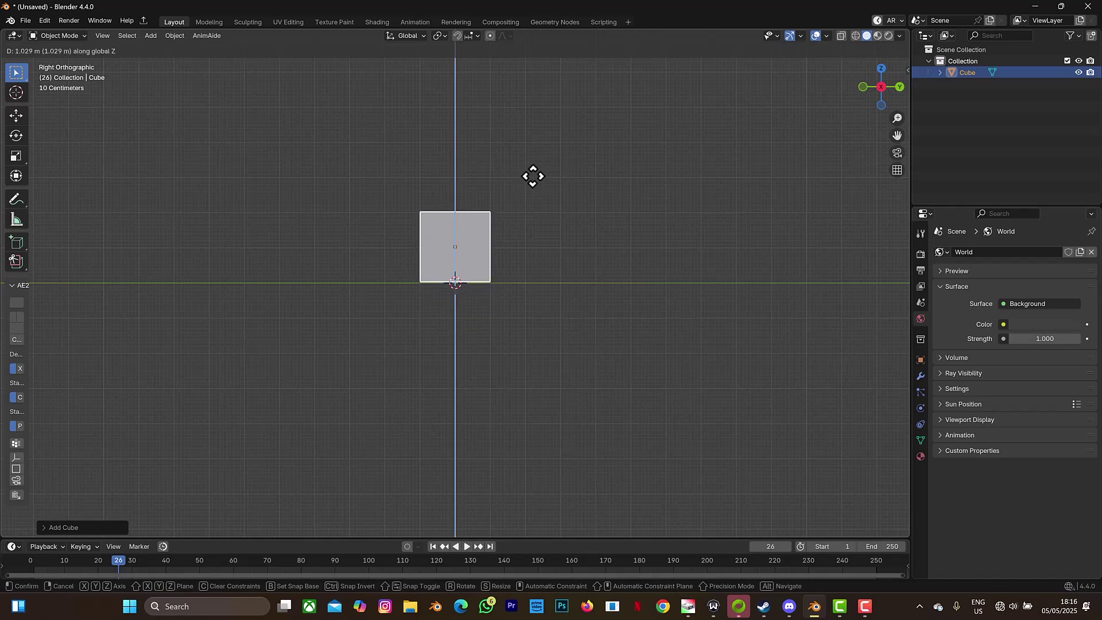
pyautogui.click(534, 174)
# - Scale the cube up uniformly to several times its size and stretch it along X into a long box
pyautogui.moveTo(866, 84)
pyautogui.mouseDown()
pyautogui.moveTo(843, 86)
pyautogui.moveTo(868, 89)
pyautogui.mouseUp()
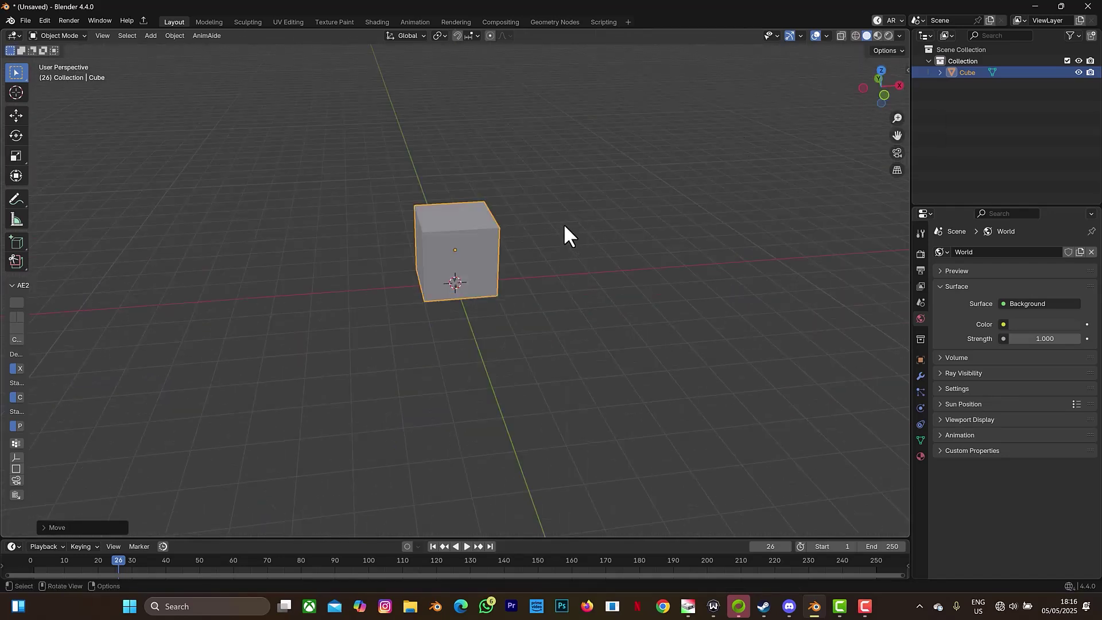
pyautogui.press('s')
pyautogui.click(62, 256)
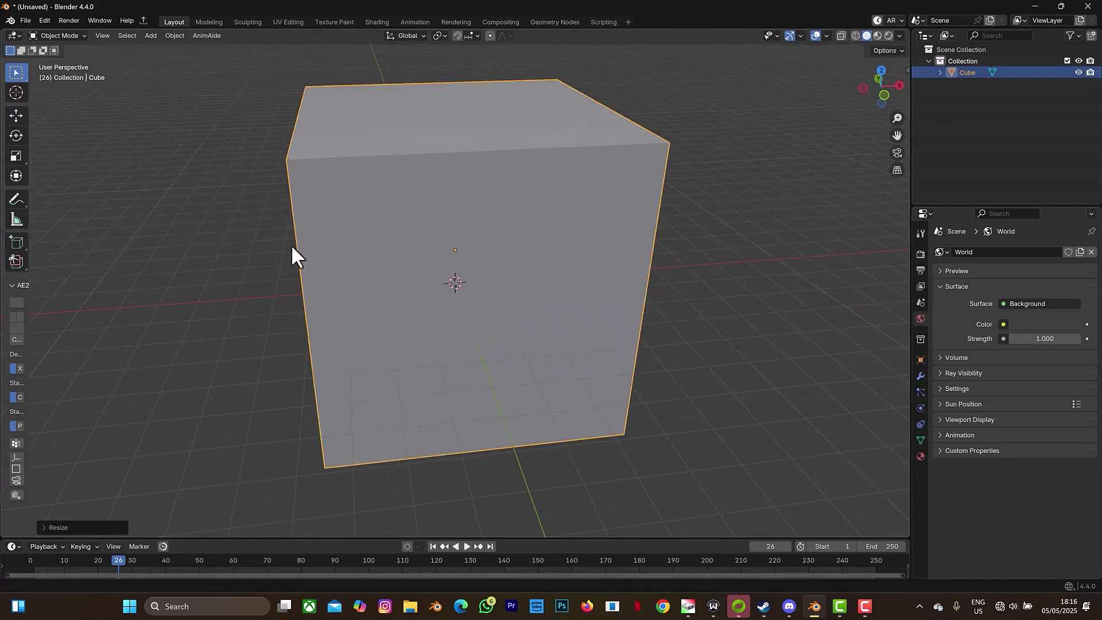
pyautogui.press('s')
pyautogui.press('x')
pyautogui.click(804, 268)
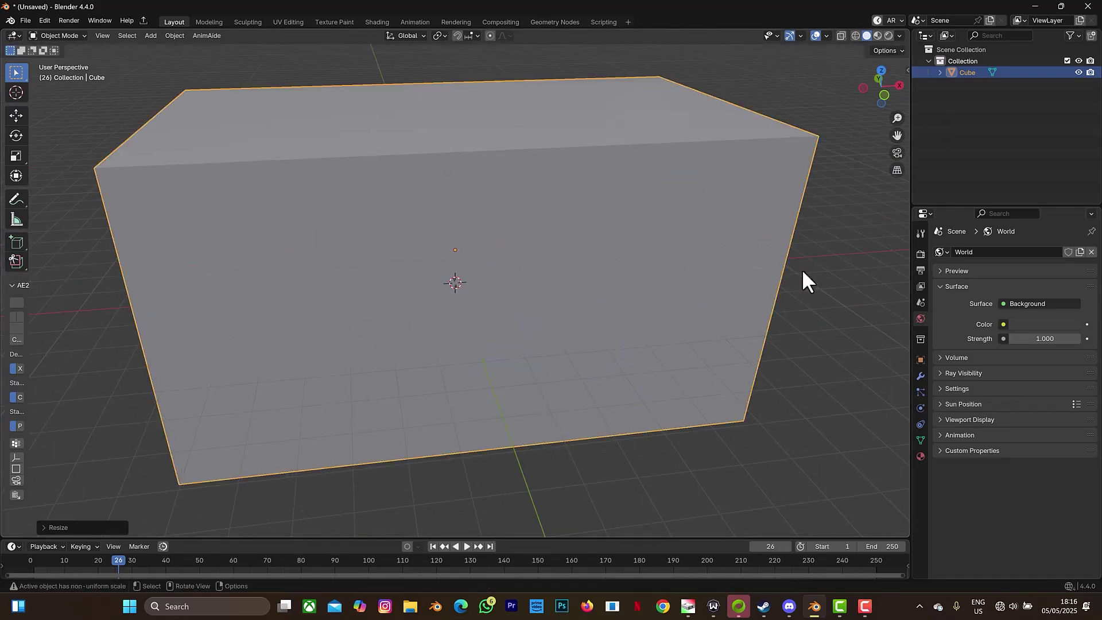
# - Raise the enlarged box along Z in front view to bring its base up to the grid floor
pyautogui.click(880, 93)
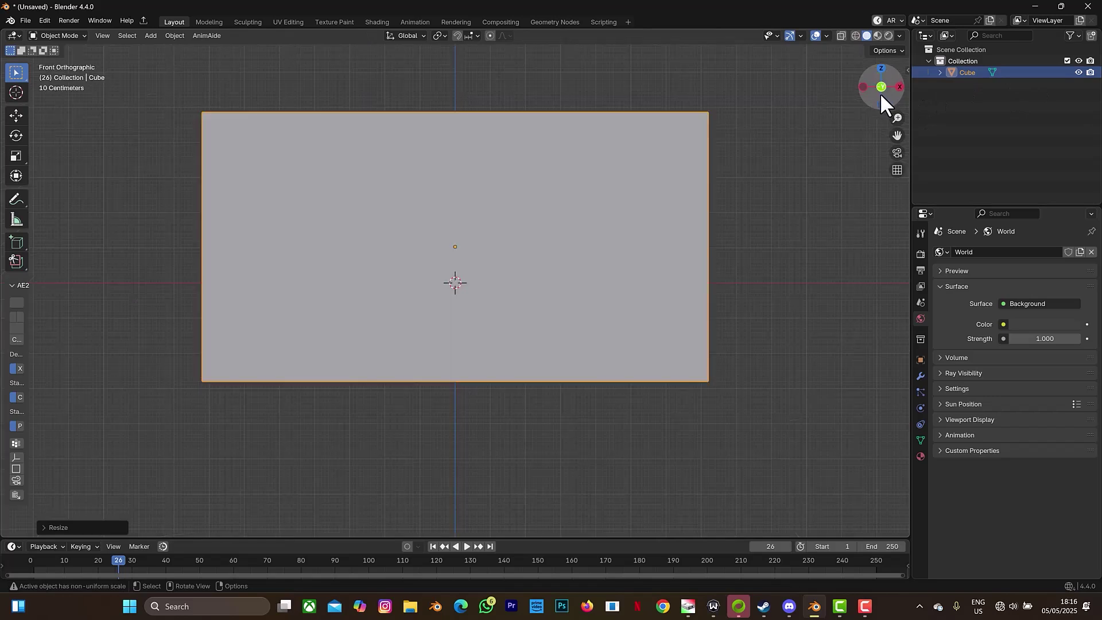
pyautogui.press('g')
pyautogui.press('z')
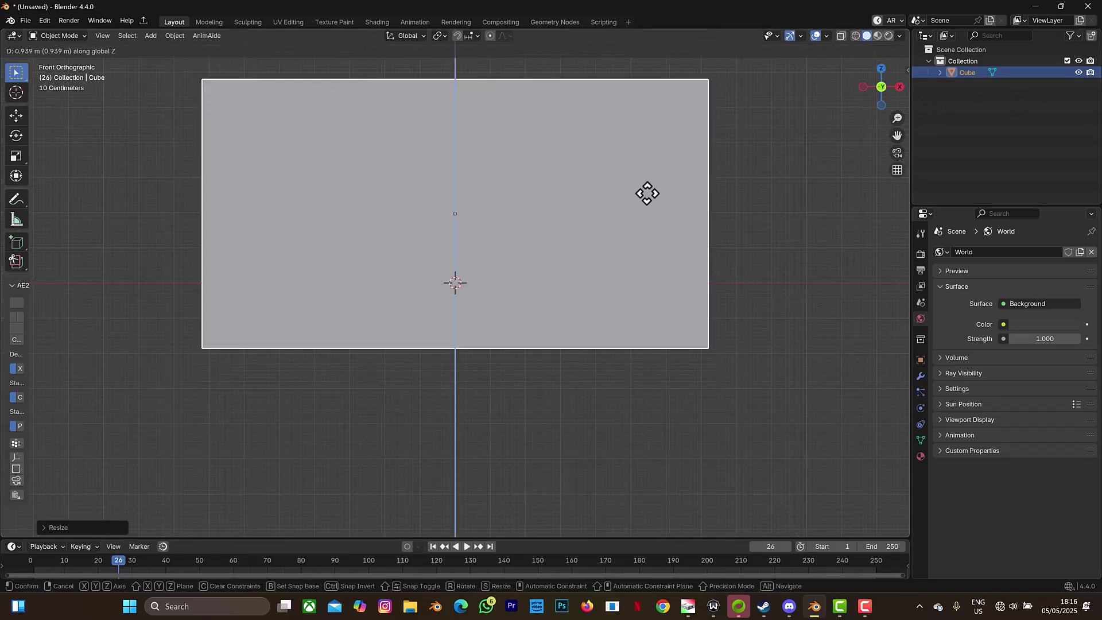
pyautogui.click(647, 152)
# - Scale the whole box up further and lift it along Z until its base sits on the floor line again
pyautogui.press('s')
pyautogui.click(66, 207)
pyautogui.scroll(-5, 292, 281)
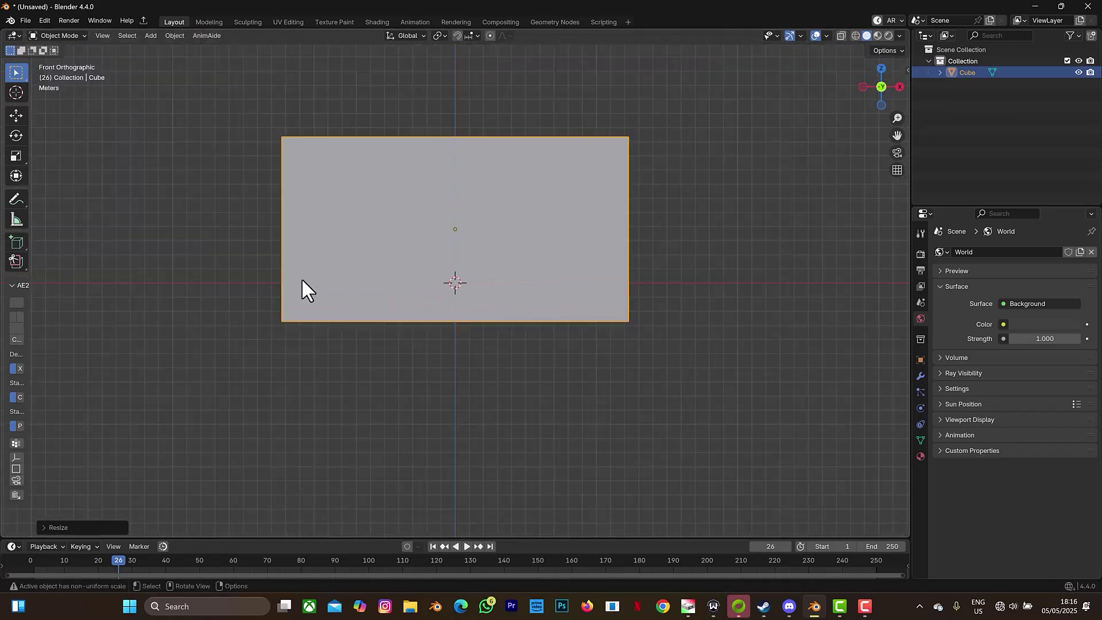
pyautogui.press('g')
pyautogui.press('z')
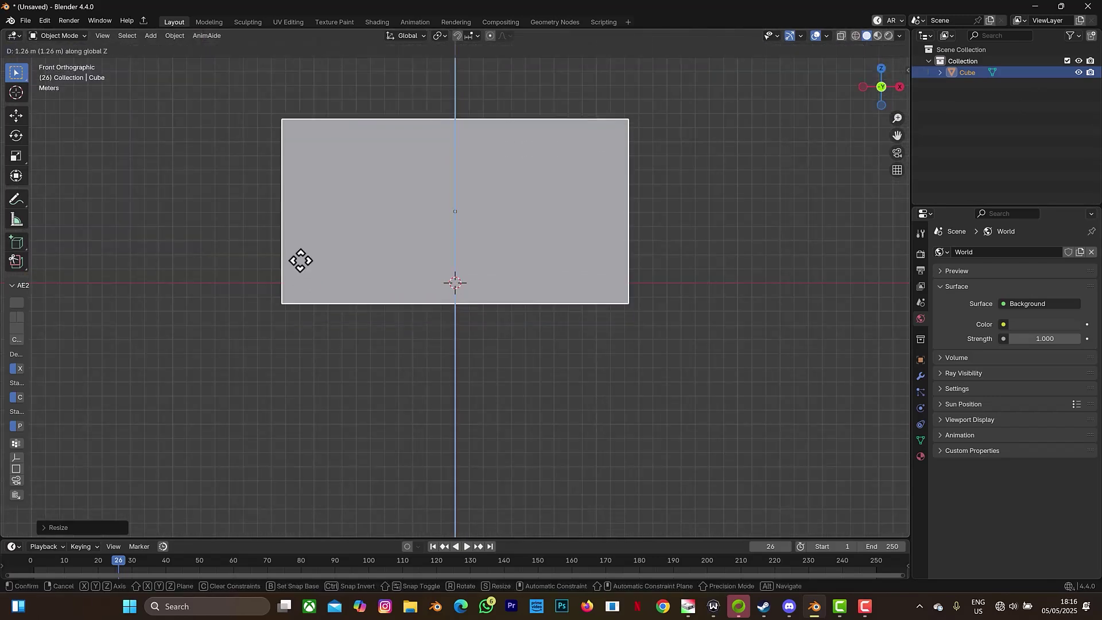
pyautogui.click(300, 239)
# - Create a material named body and assign it to all faces of the box in Edit Mode
pyautogui.moveTo(888, 81); pyautogui.dragTo(862, 92)
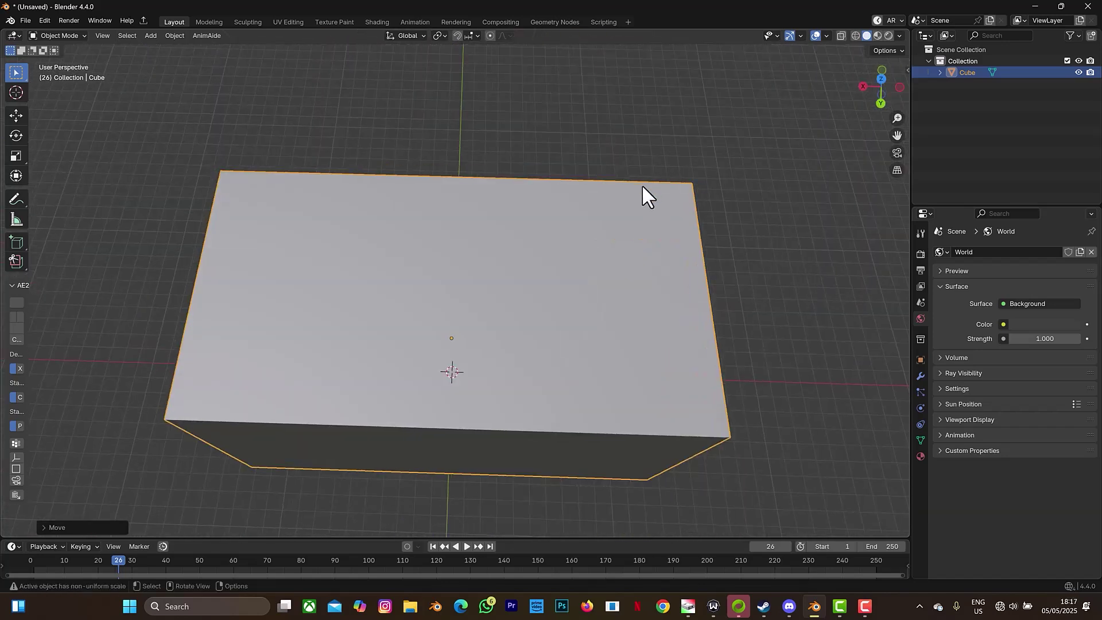
pyautogui.press('Tab')
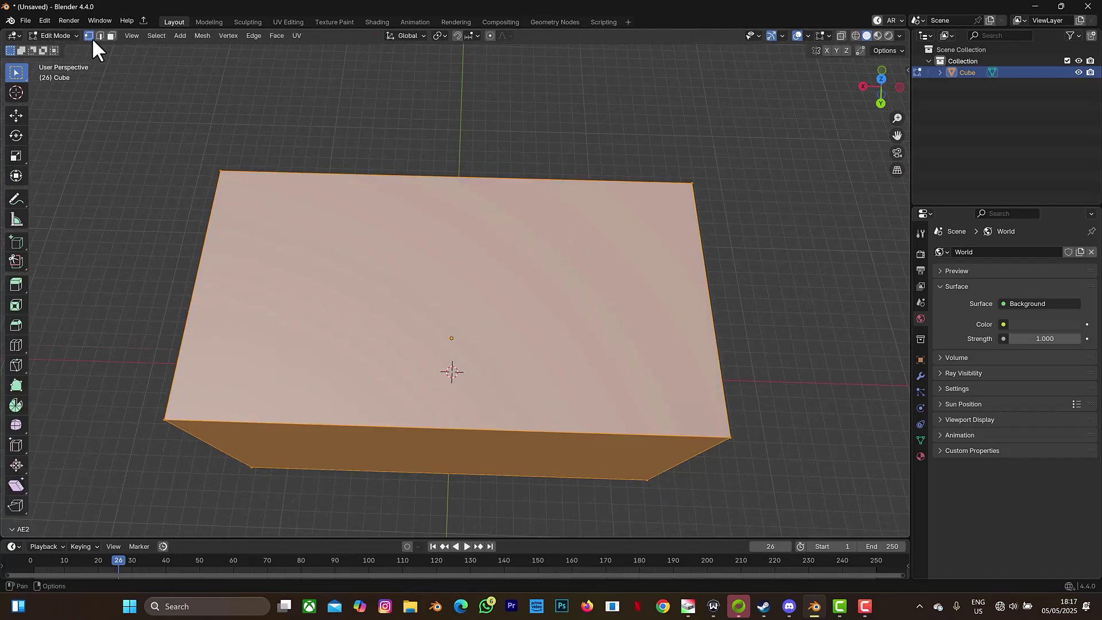
pyautogui.click(401, 248)
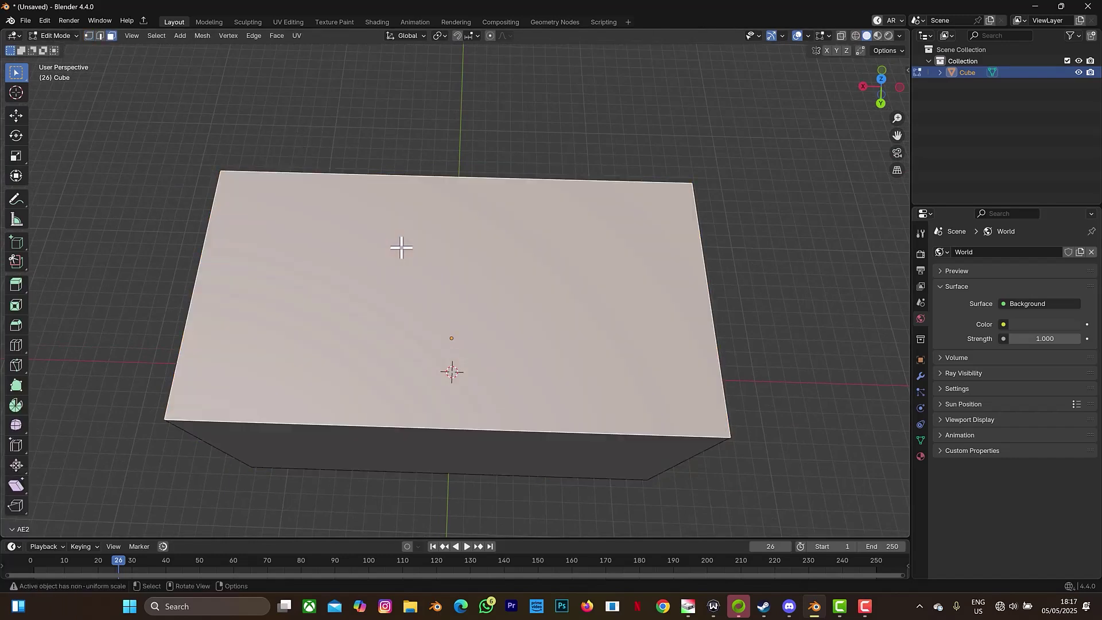
pyautogui.press('a')
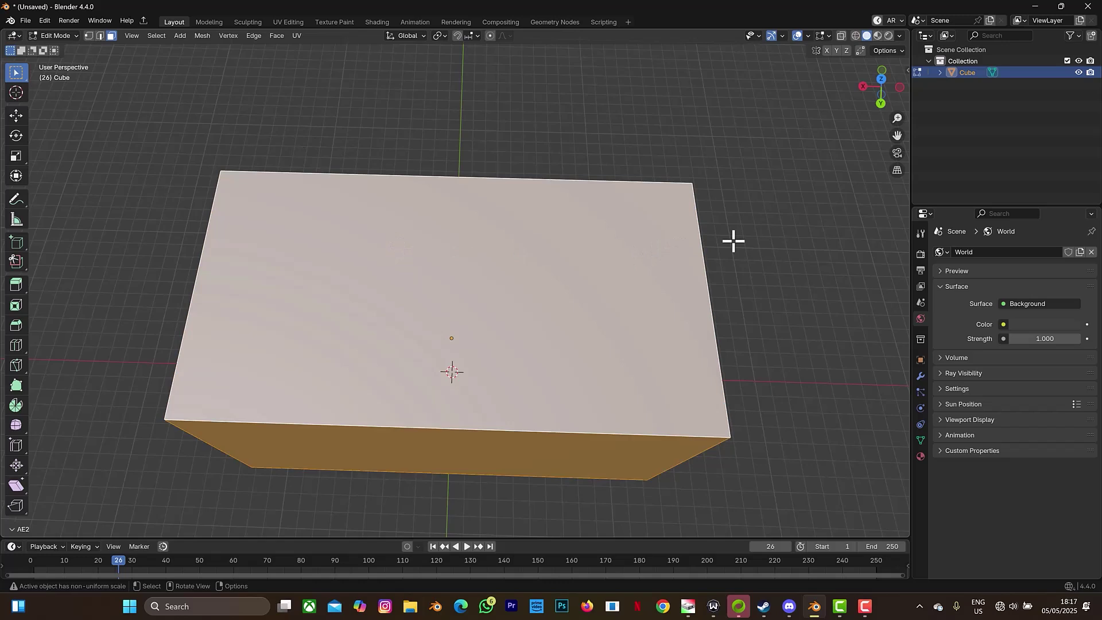
pyautogui.click(922, 453)
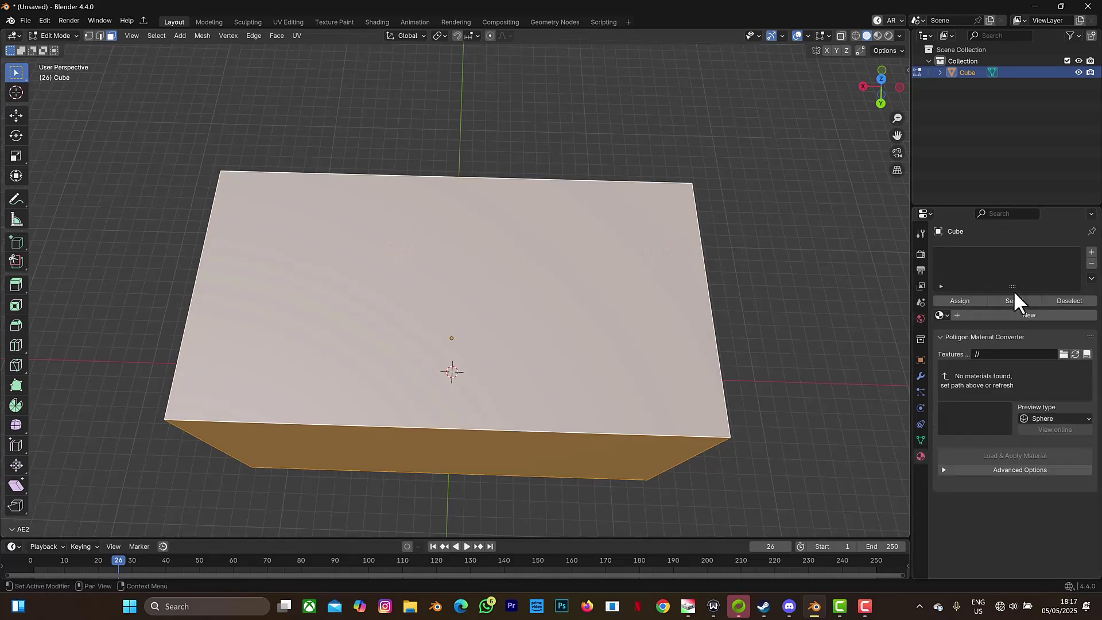
pyautogui.click(1017, 315)
pyautogui.click(966, 301)
pyautogui.doubleClick(981, 255)
pyautogui.write('body')
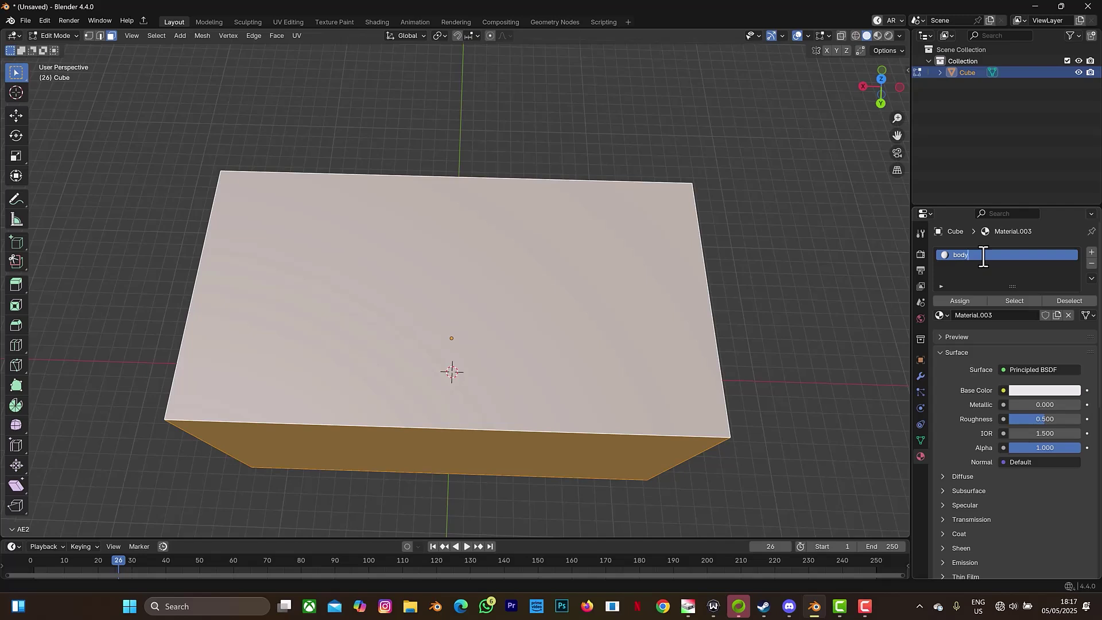
pyautogui.press('Return')
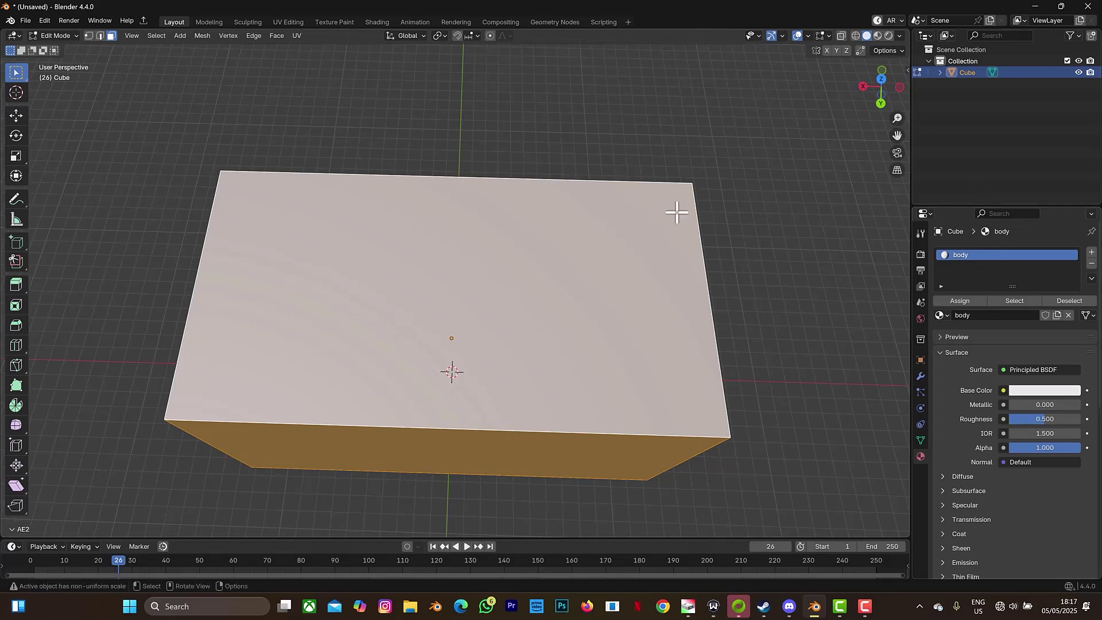
# - Add a second material named top and assign it to the box's large top face only
pyautogui.click(596, 247)
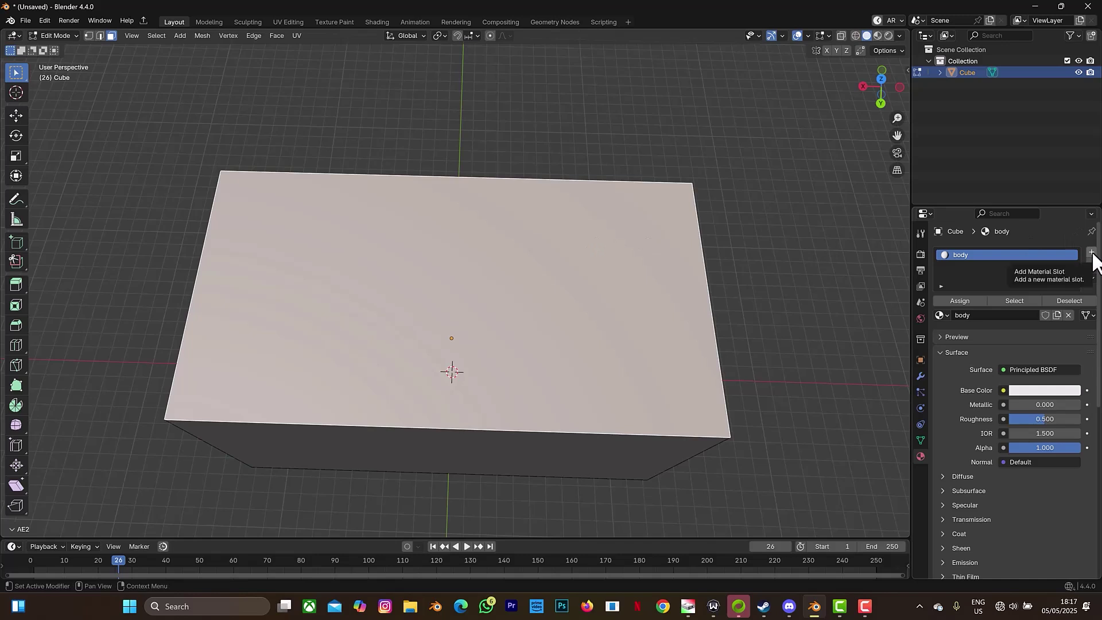
pyautogui.click(1091, 253)
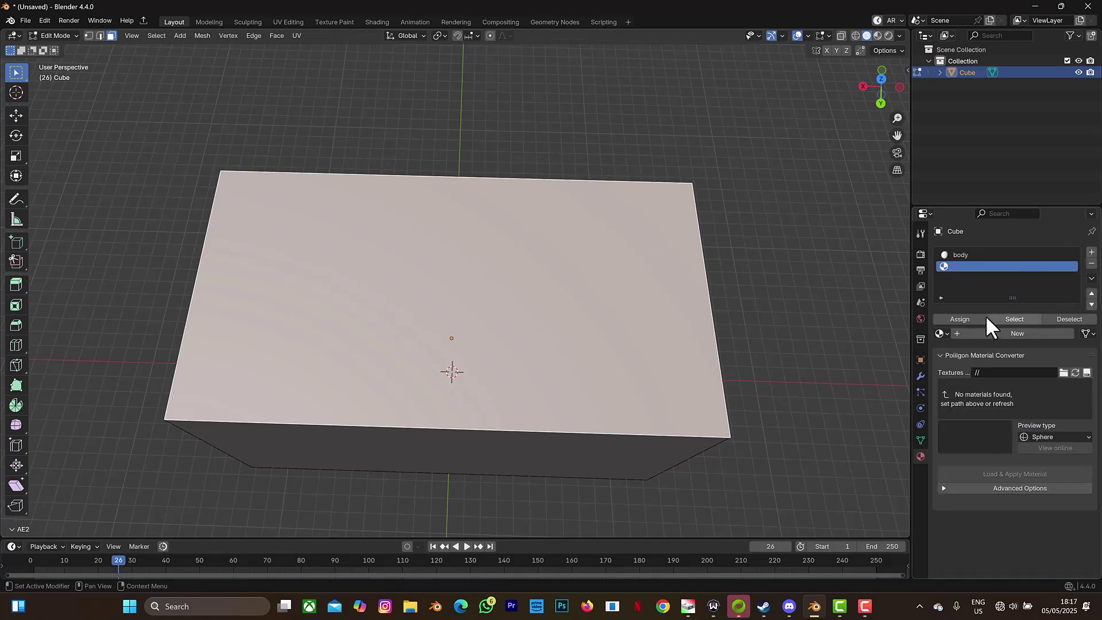
pyautogui.click(1003, 332)
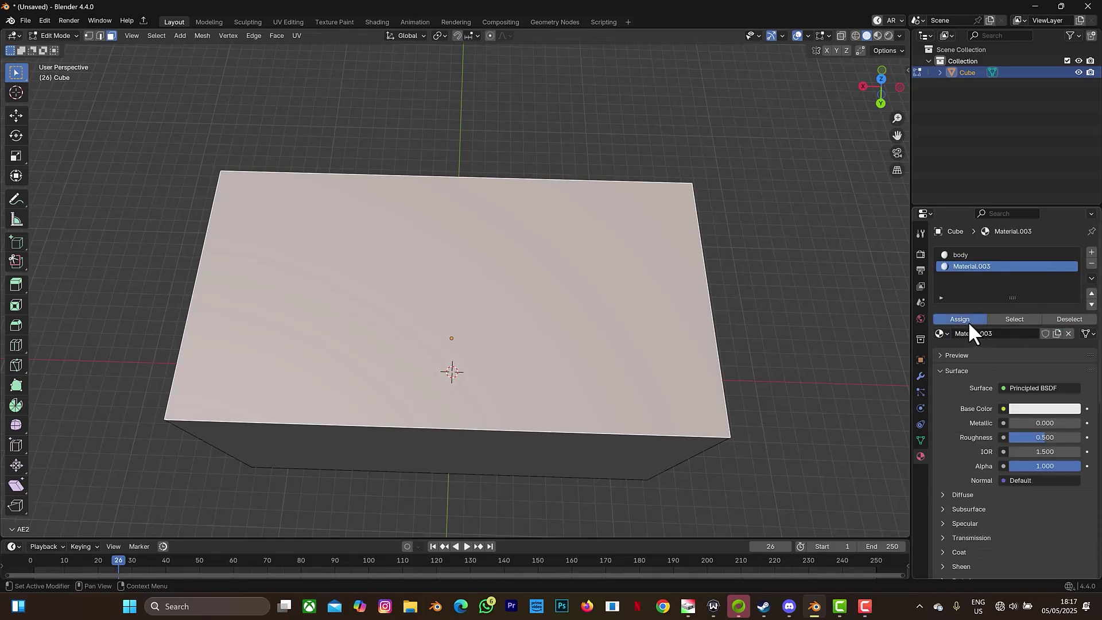
pyautogui.doubleClick(970, 266)
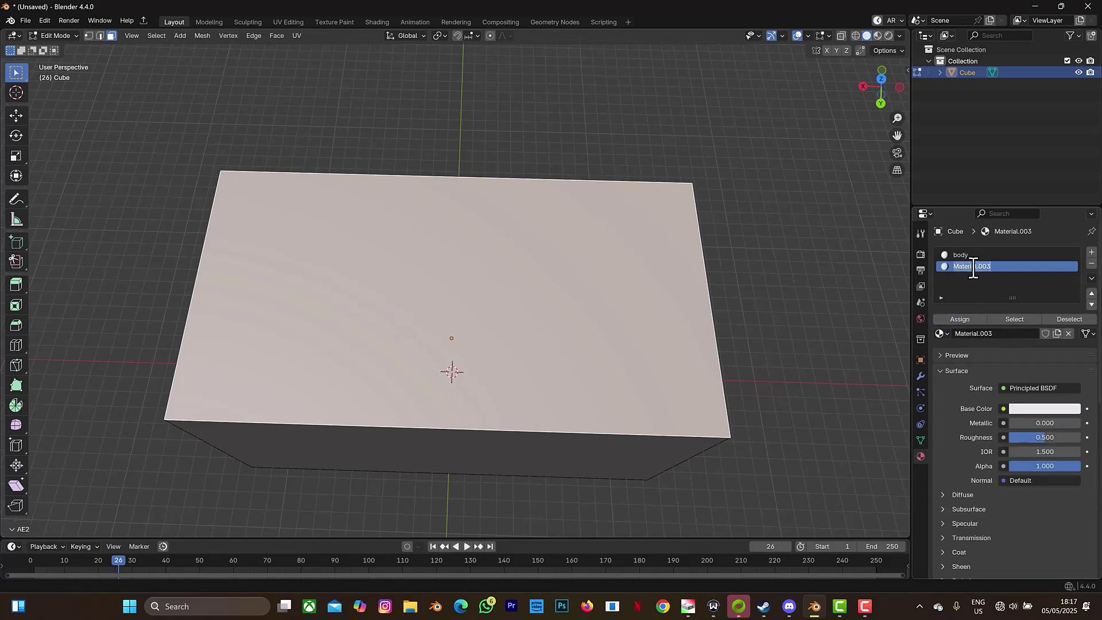
pyautogui.write('top')
pyautogui.press('Return')
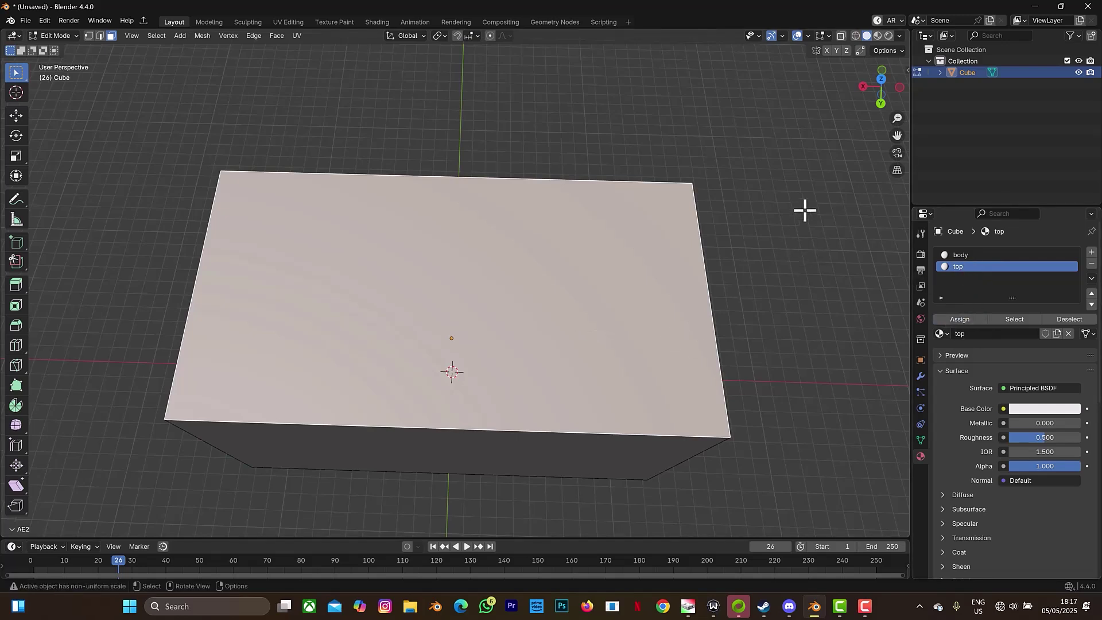
# - Inset the top face by about 0.092 m to leave a narrow rim around it
pyautogui.press('i')
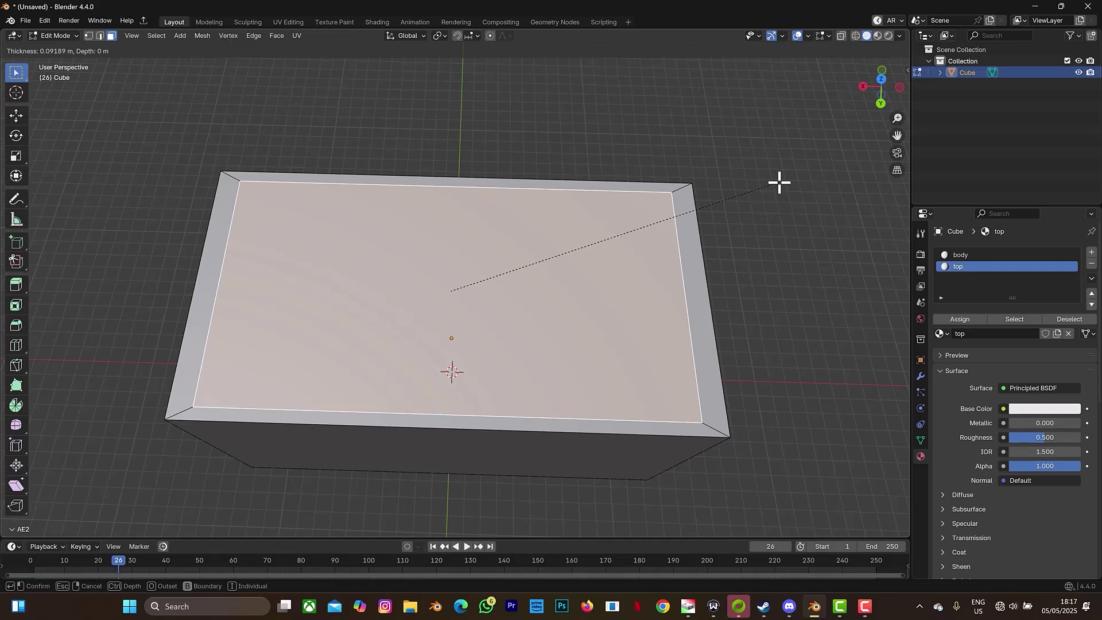
pyautogui.click(779, 183)
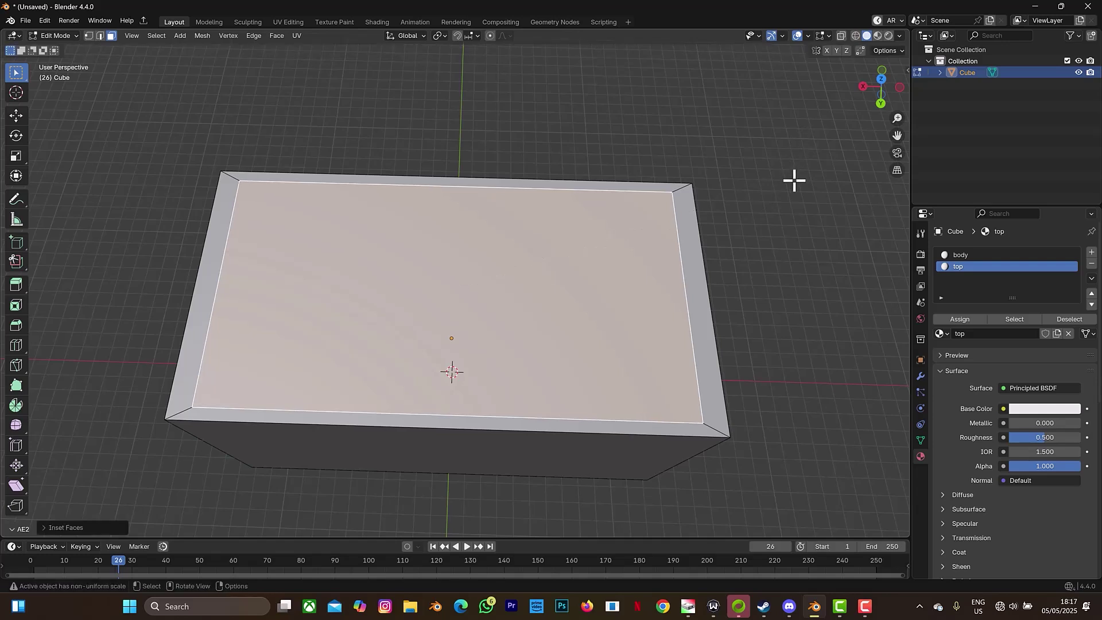
# - Try to lower the inset top face along Z, and undo the move
pyautogui.press('g')
pyautogui.press('z')
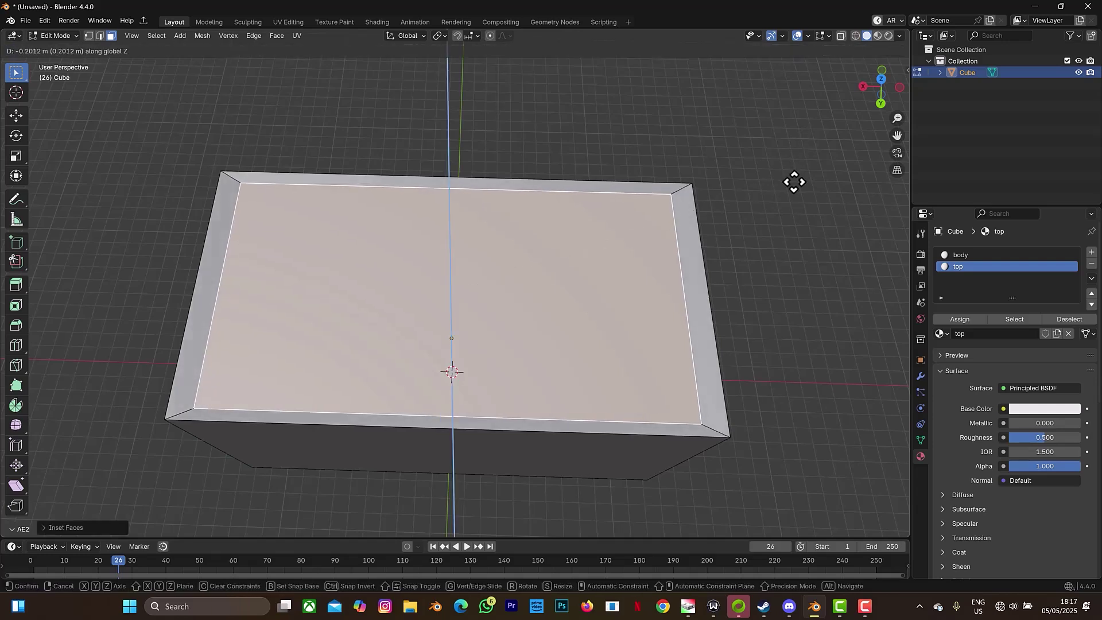
pyautogui.click(793, 185)
pyautogui.hotkey('ctrl', 'z')
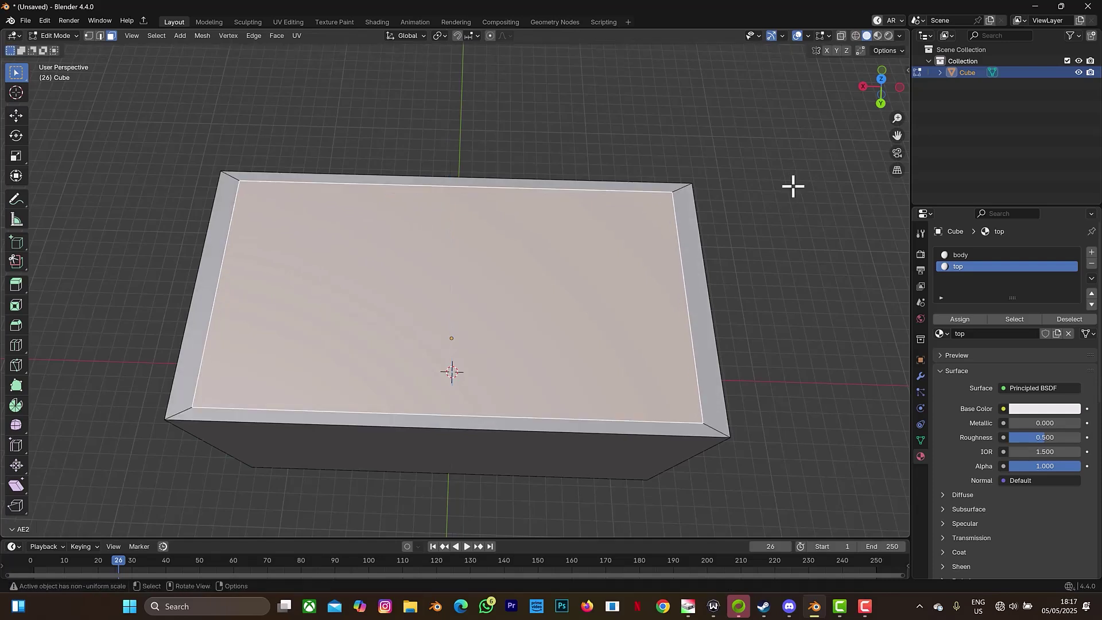
# - Extrude the inset top face about 0.29 m, shifting it along Y and slightly down into the box
pyautogui.press('g')
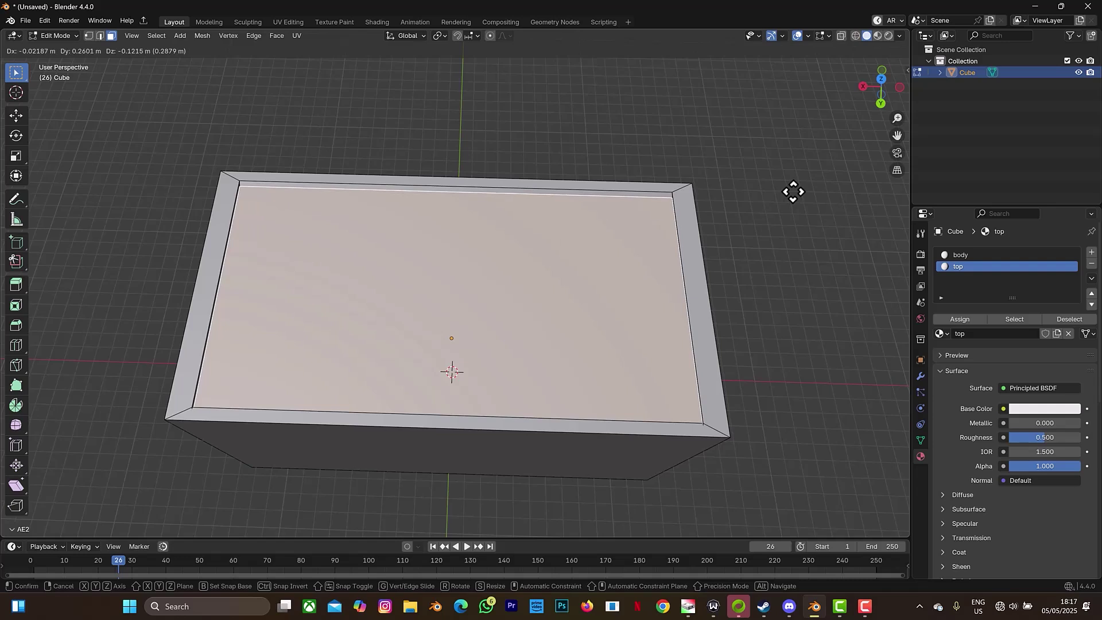
pyautogui.click(793, 193)
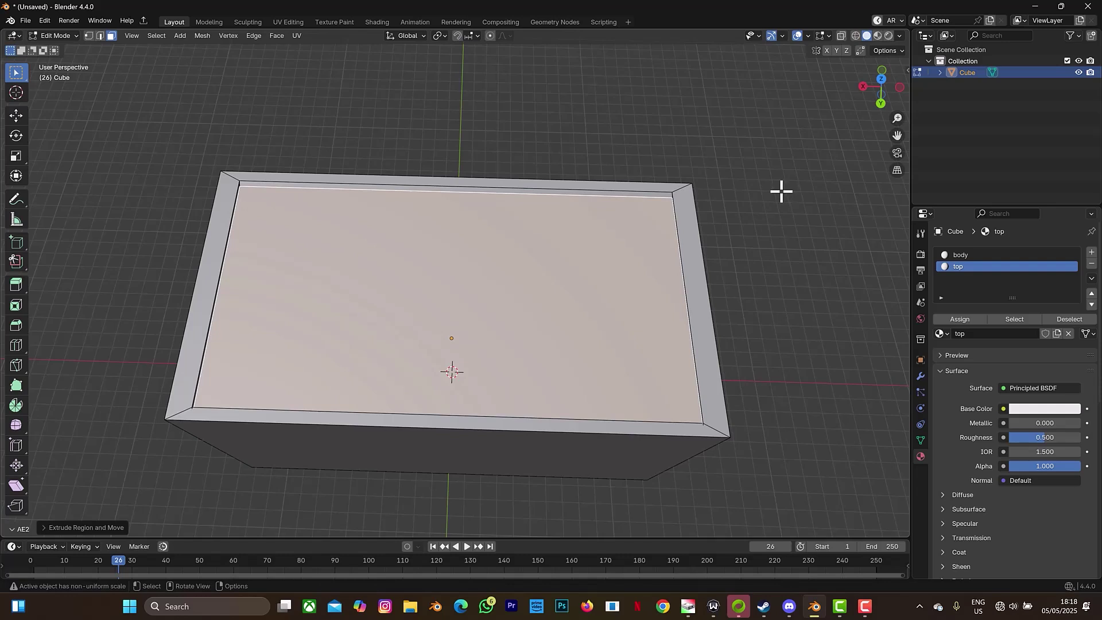
# - Add seven evenly spaced loop cuts across the short direction of the box without sliding them
pyautogui.hotkey('ctrl', 'r')
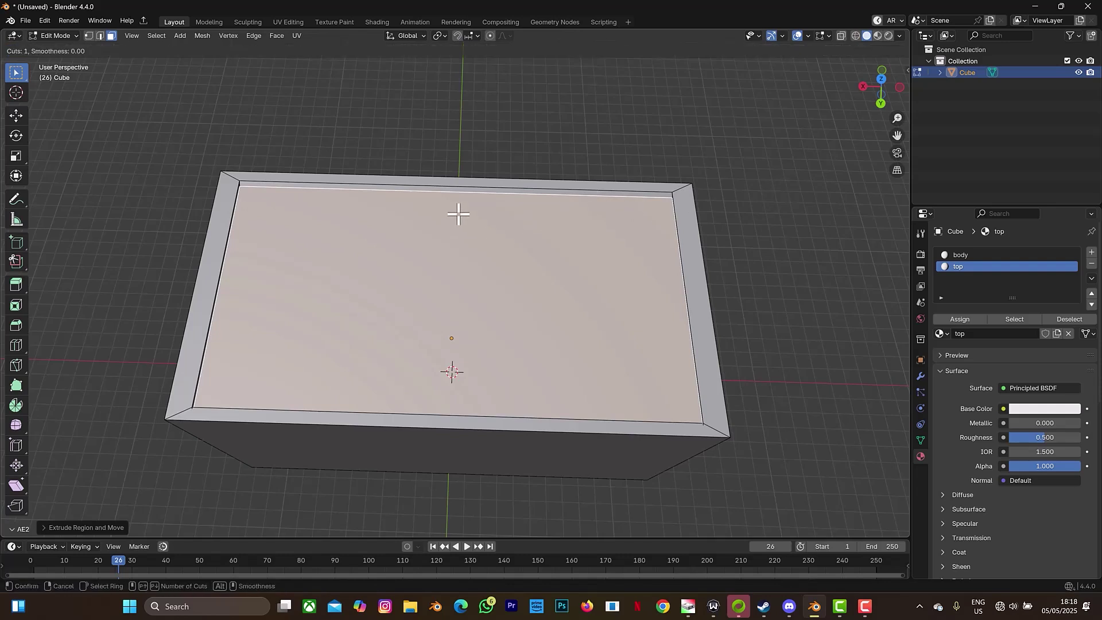
pyautogui.scroll(6, 420, 195)
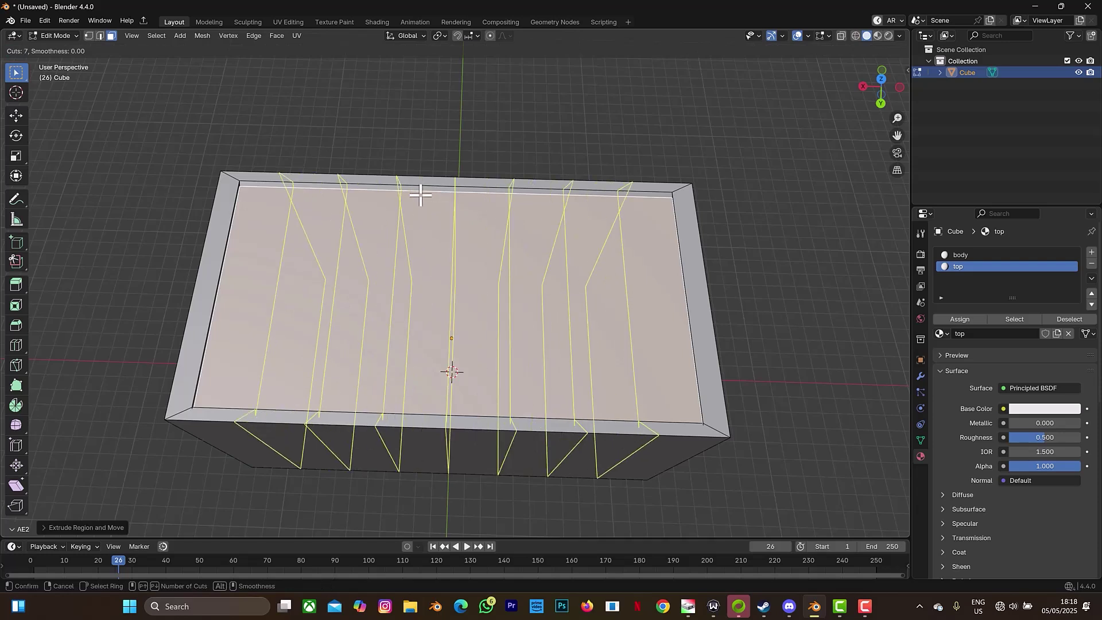
pyautogui.click(421, 195)
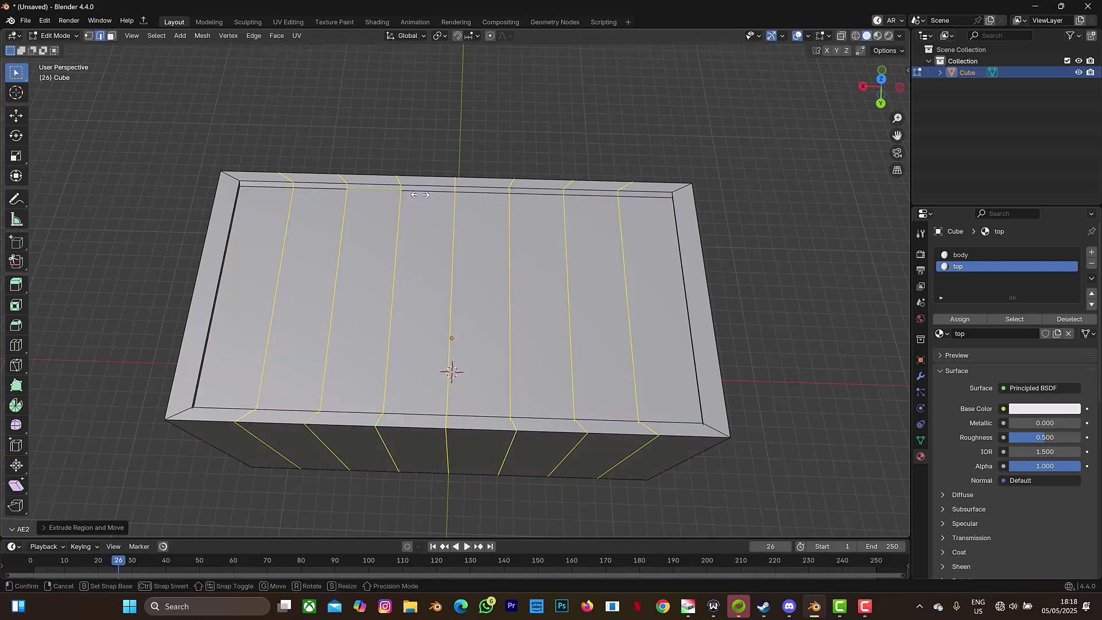
pyautogui.rightClick(421, 195)
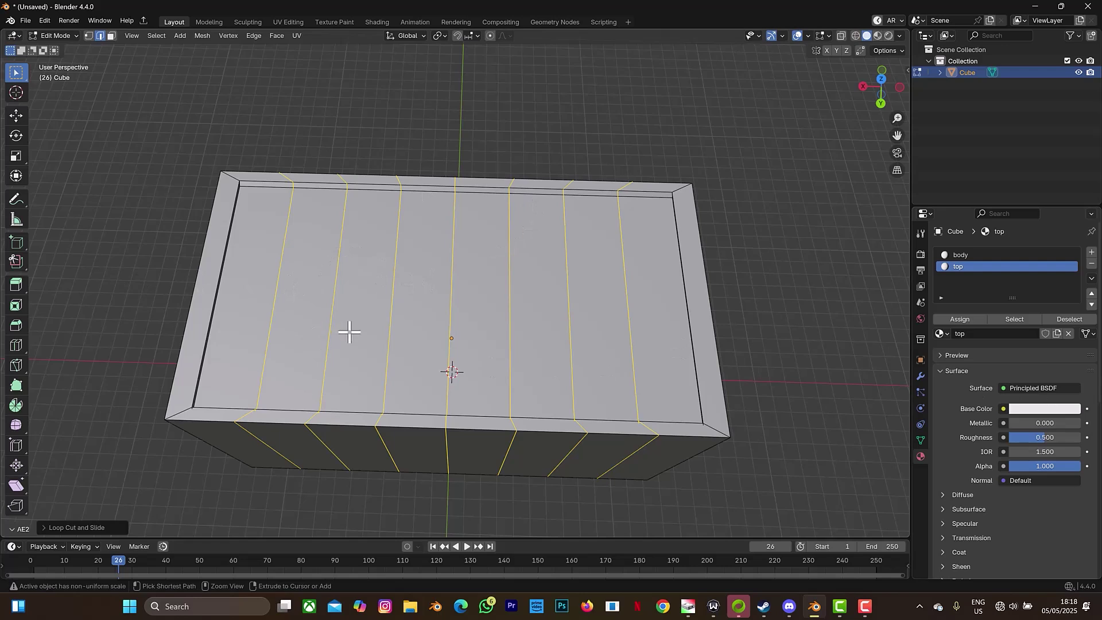
# - Add four evenly spaced loop cuts along the long direction of the box, unslid, to form a grid on top
pyautogui.hotkey('ctrl', 'r')
pyautogui.scroll(2, 293, 303)
pyautogui.scroll(3, 293, 304)
pyautogui.scroll(-2, 293, 304)
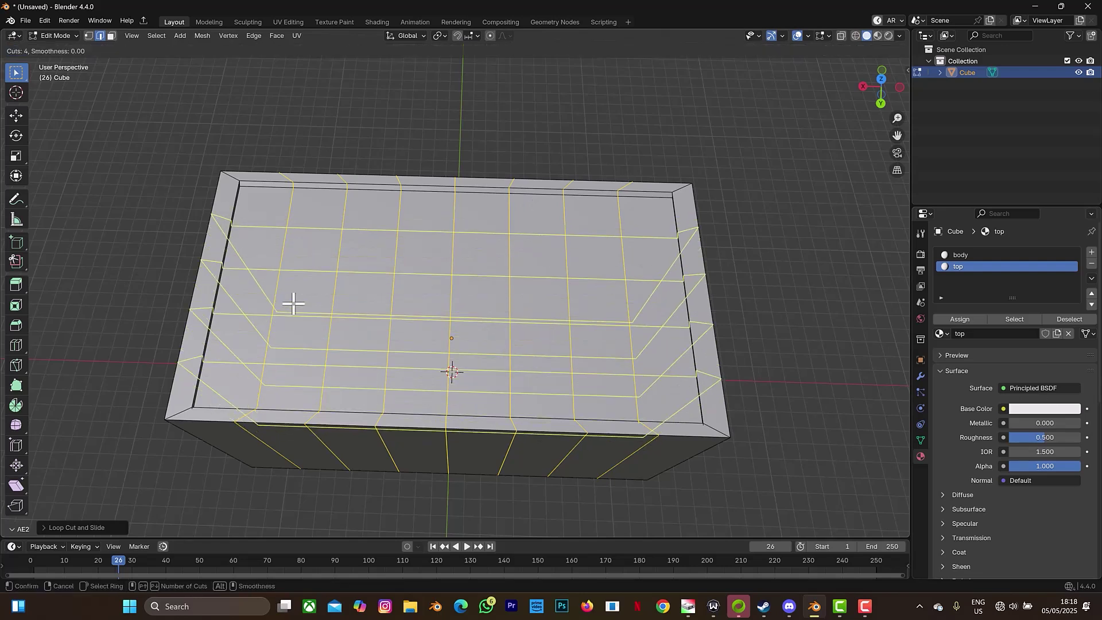
pyautogui.click(299, 284)
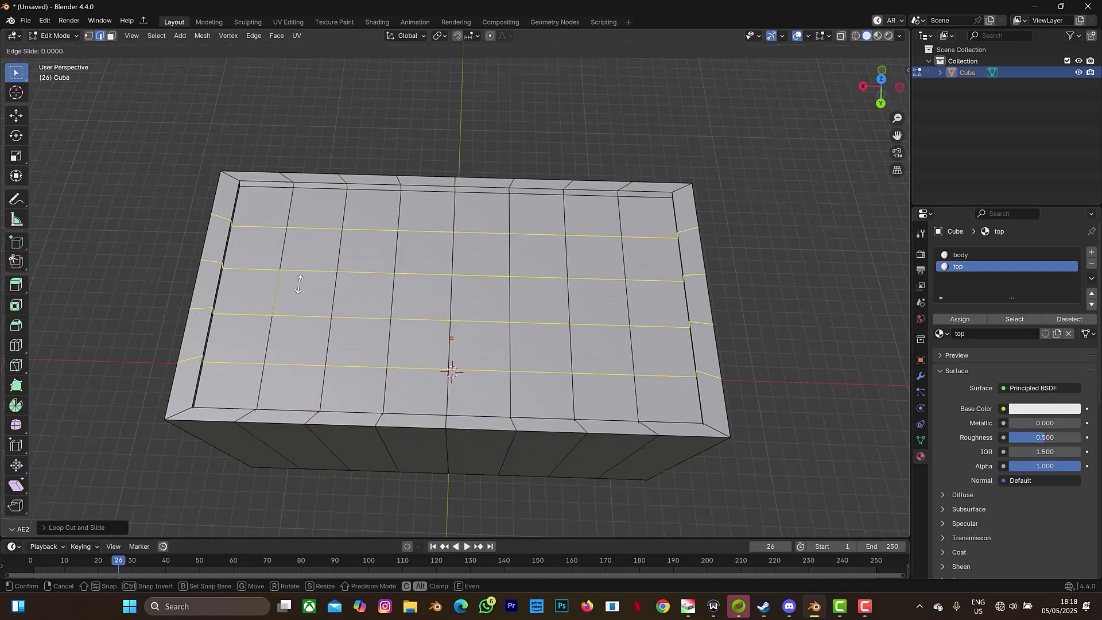
pyautogui.rightClick(298, 284)
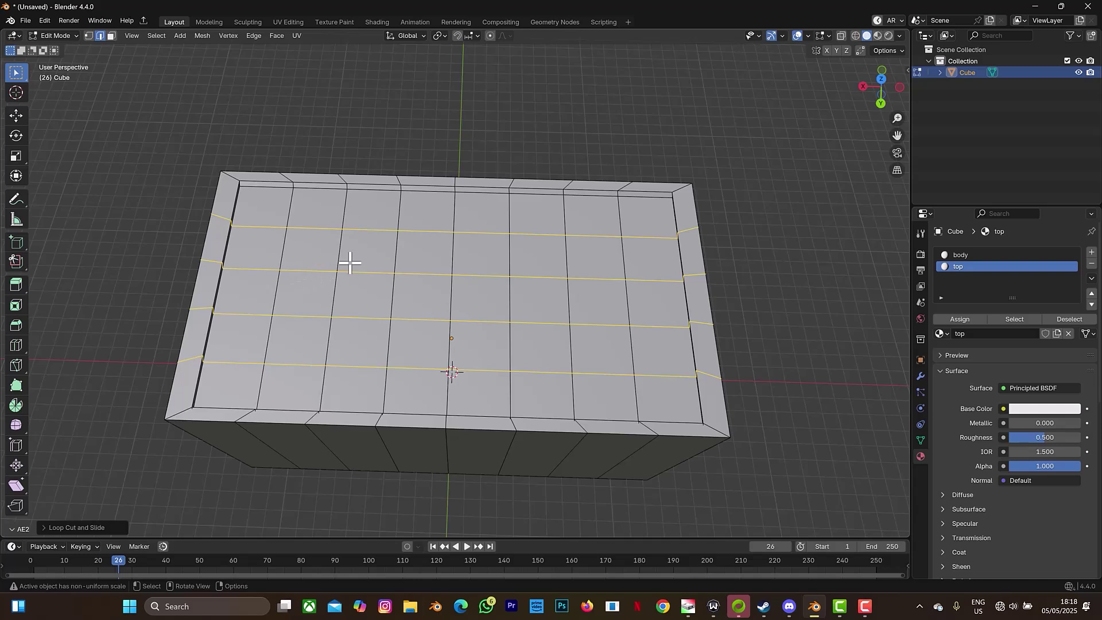
pyautogui.click(270, 217)
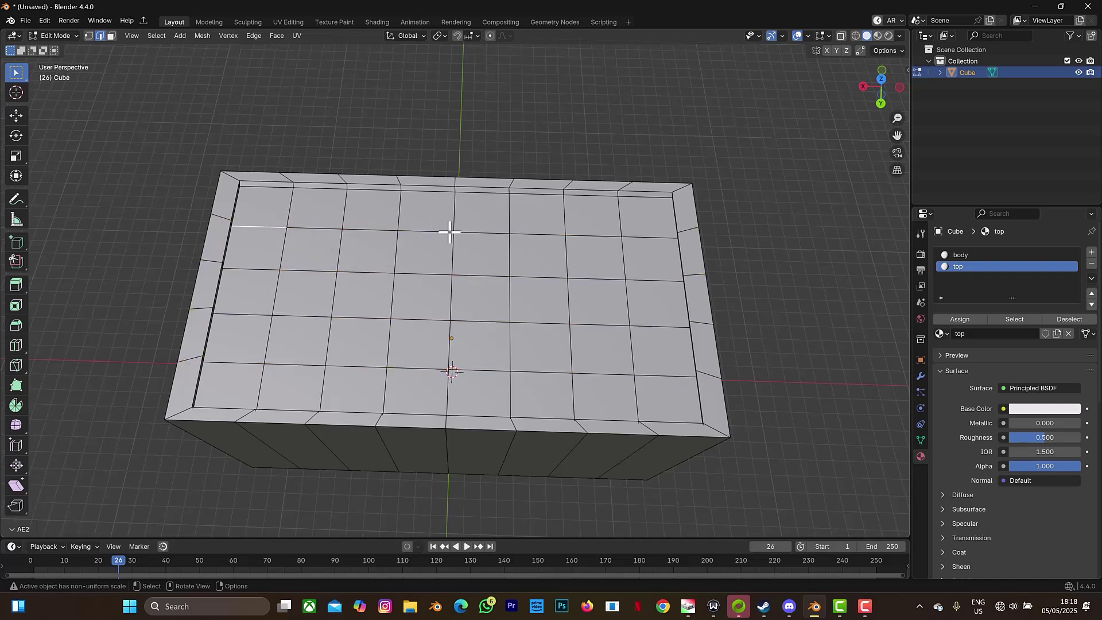
pyautogui.press('c')
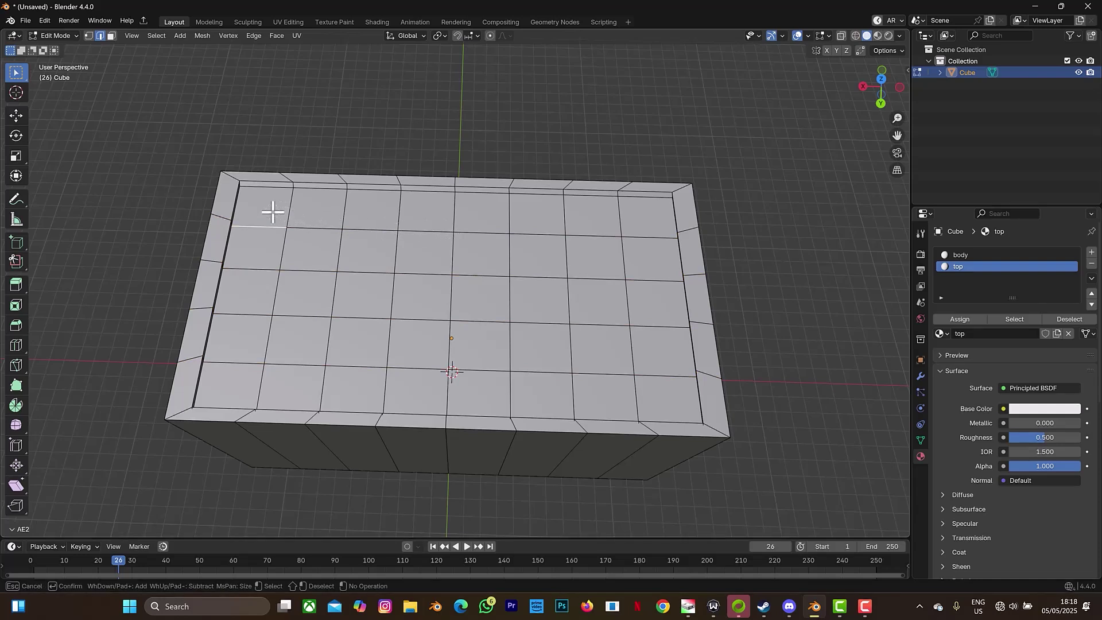
pyautogui.press('Escape')
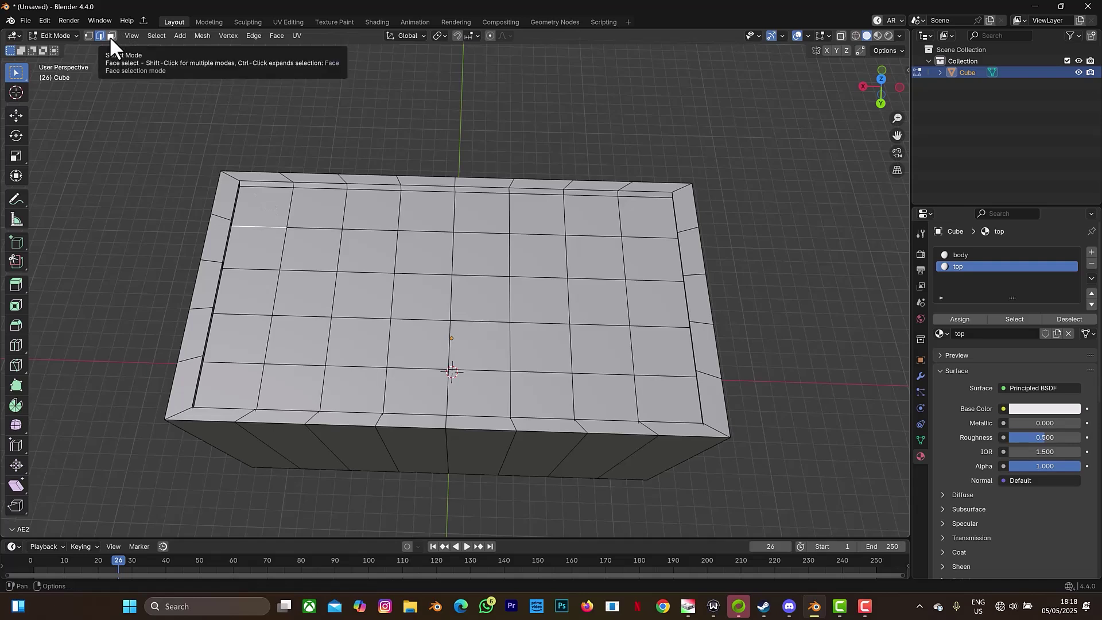
# - Select all forty grid faces of the recessed top with circle select in face selection mode
pyautogui.click(112, 36)
pyautogui.press('c')
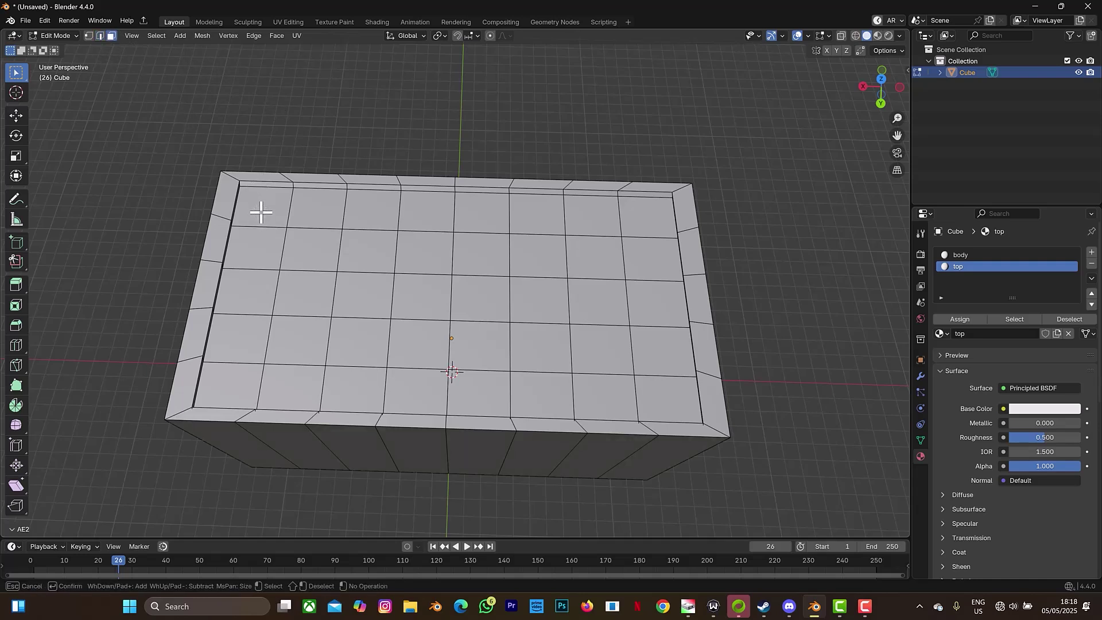
pyautogui.click(259, 210)
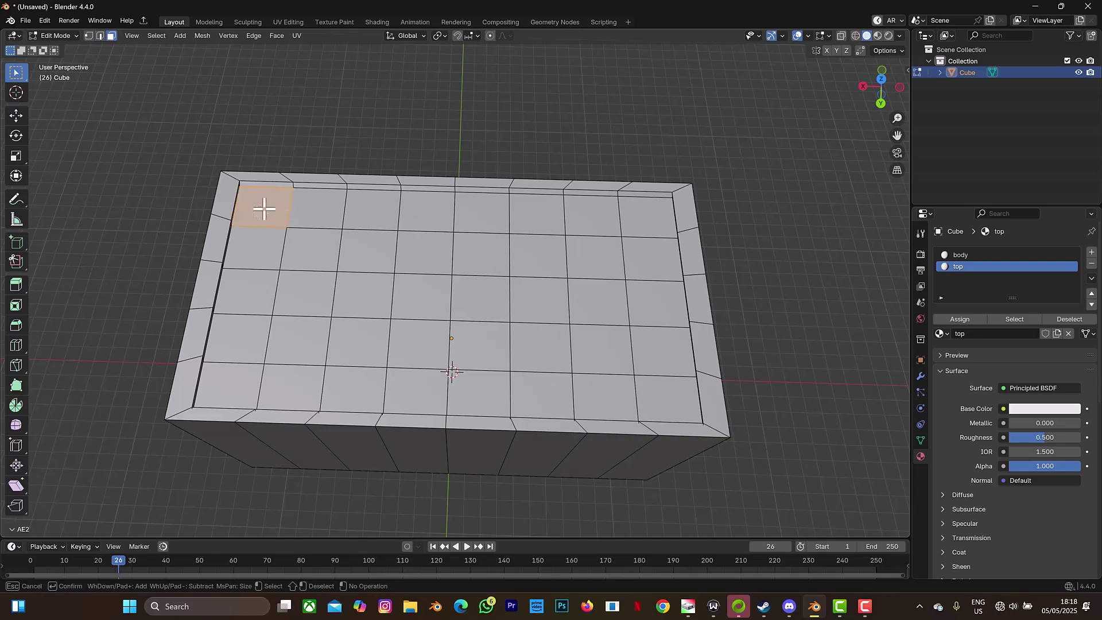
pyautogui.moveTo(264, 209)
pyautogui.mouseDown()
pyautogui.moveTo(608, 222)
pyautogui.moveTo(629, 293)
pyautogui.moveTo(614, 347)
pyautogui.moveTo(566, 354)
pyautogui.moveTo(531, 320)
pyautogui.moveTo(575, 280)
pyautogui.moveTo(373, 288)
pyautogui.moveTo(275, 277)
pyautogui.moveTo(266, 346)
pyautogui.moveTo(312, 356)
pyautogui.moveTo(612, 386)
pyautogui.moveTo(634, 351)
pyautogui.moveTo(646, 284)
pyautogui.mouseUp()
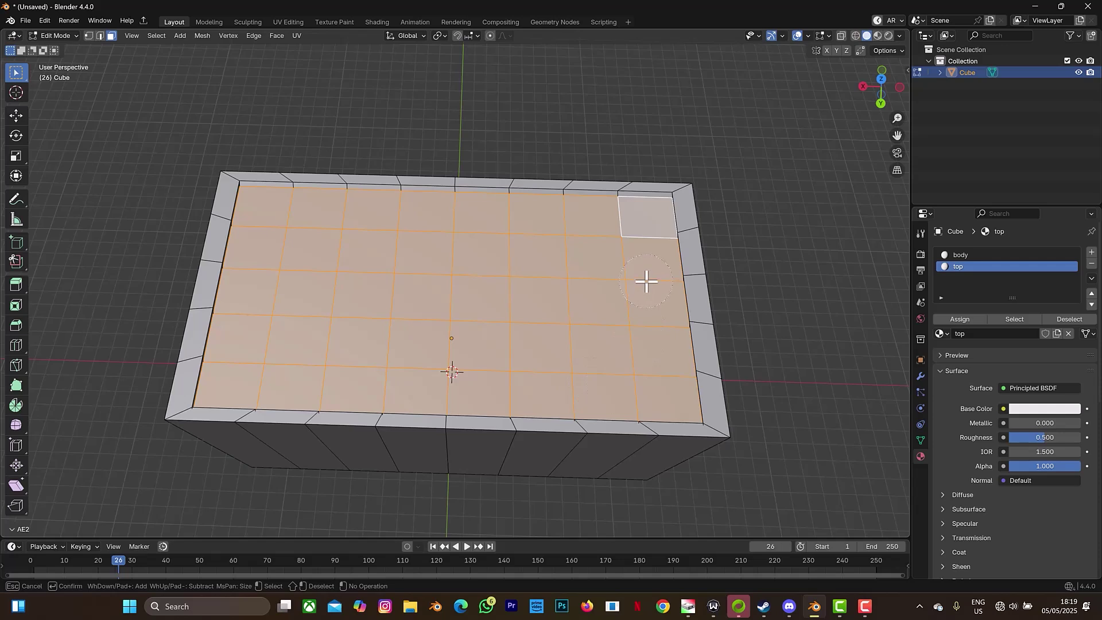
pyautogui.press('Escape')
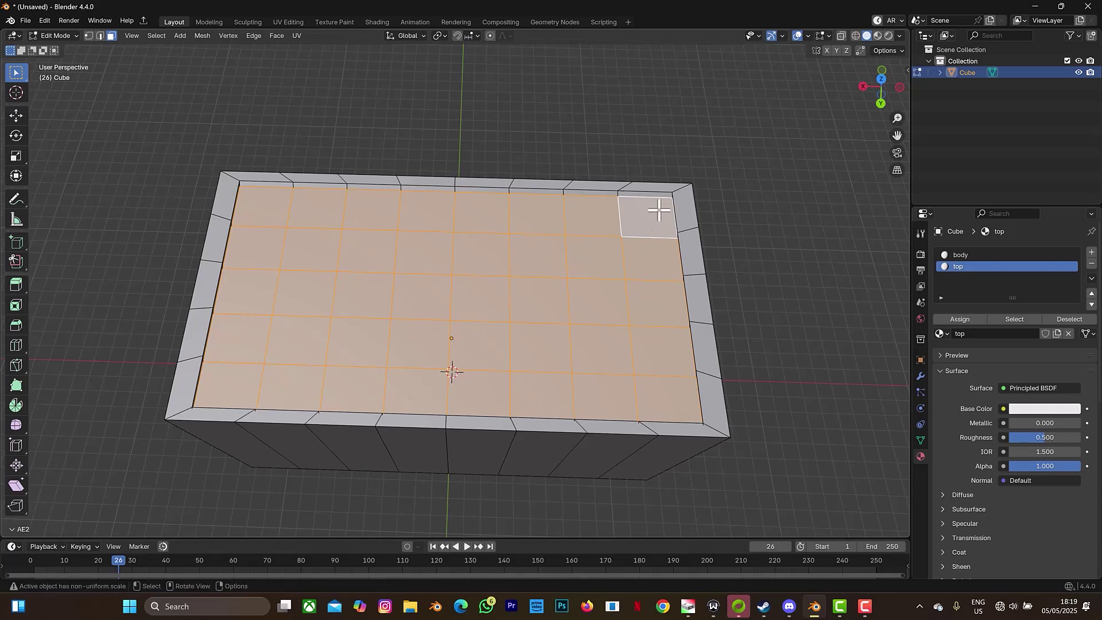
# - Inset the selected grid faces individually by about 0.026 m with no depth
pyautogui.press('i')
pyautogui.press('i')
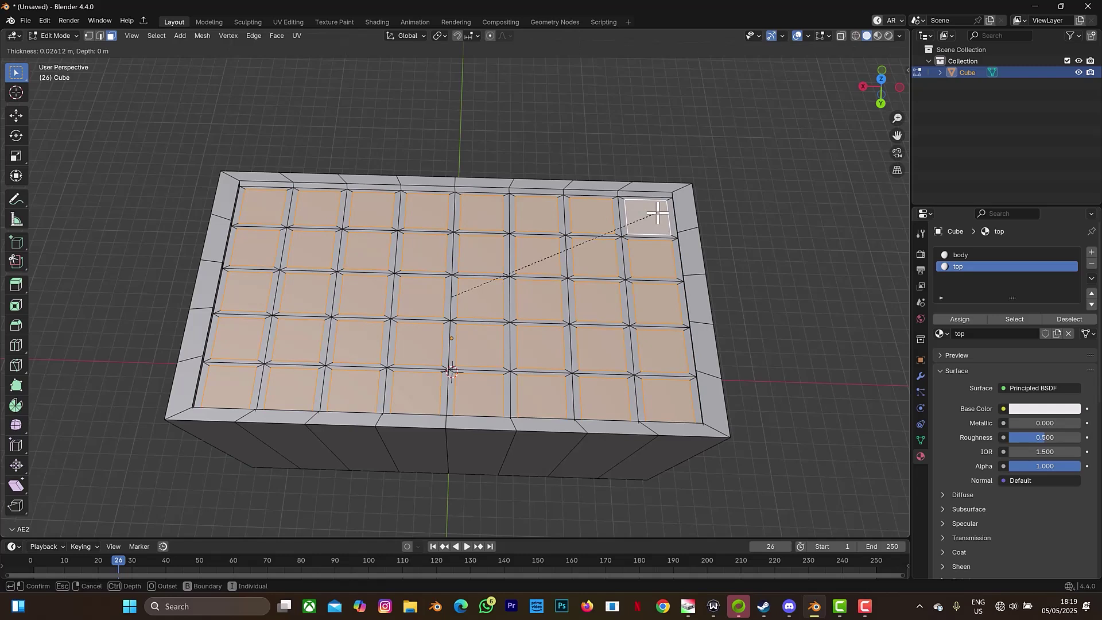
pyautogui.click(657, 213)
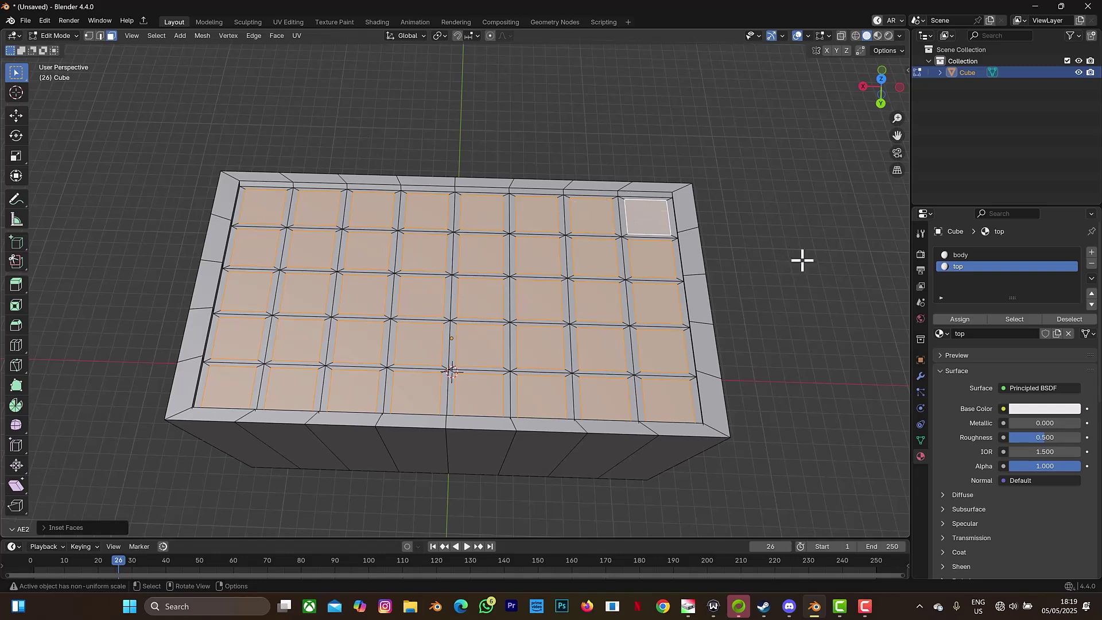
# - Add a third material slot to the box with a new material named light
pyautogui.click(1091, 252)
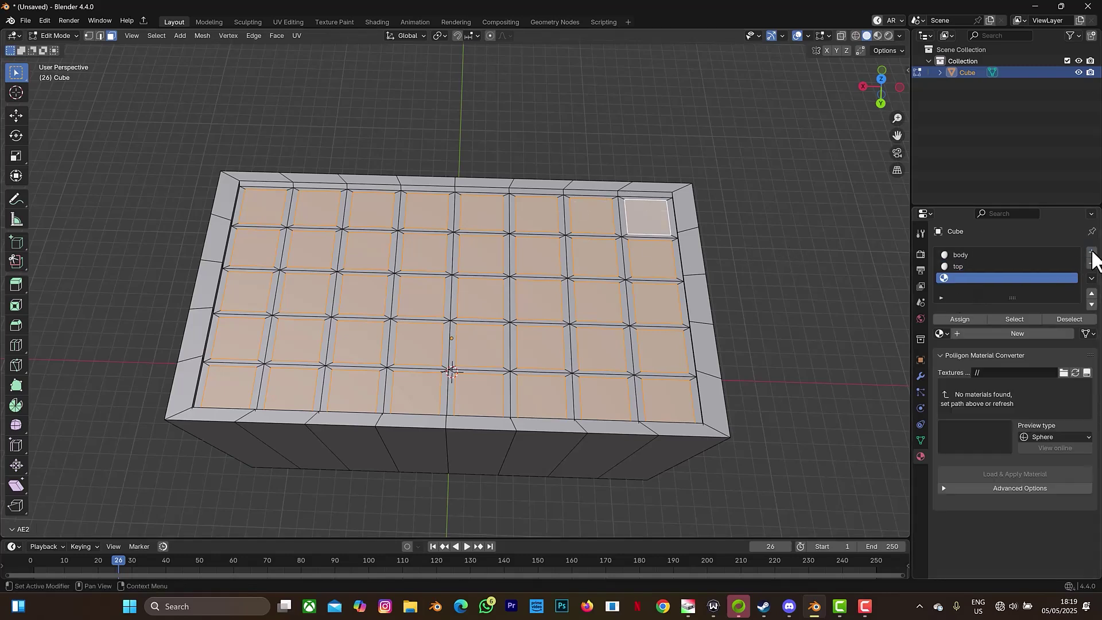
pyautogui.click(1014, 330)
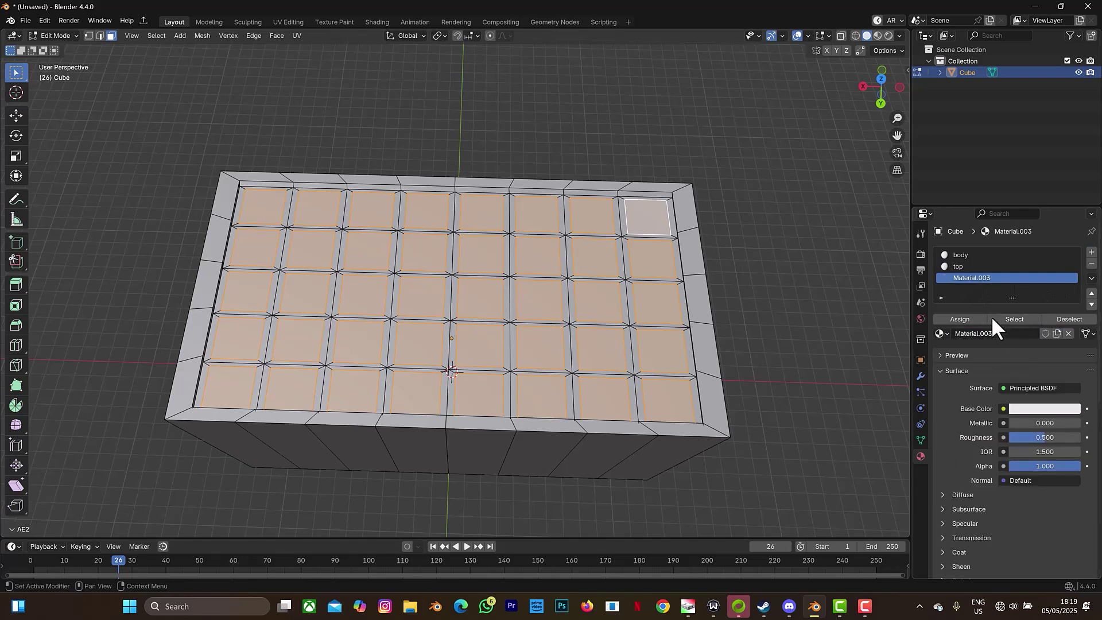
pyautogui.doubleClick(971, 277)
pyautogui.write('light')
pyautogui.press('Return')
# - Change the light material's surface shader to Emission with a strength of 5
pyautogui.click(1027, 389)
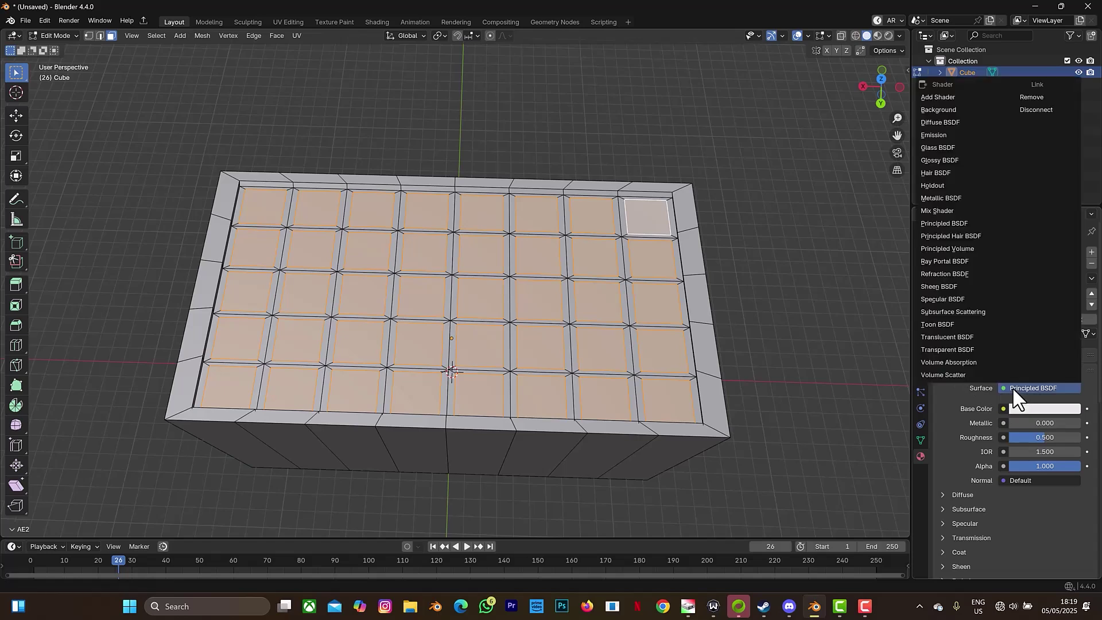
pyautogui.click(938, 134)
pyautogui.click(1045, 423)
pyautogui.write('5')
pyautogui.press('Return')
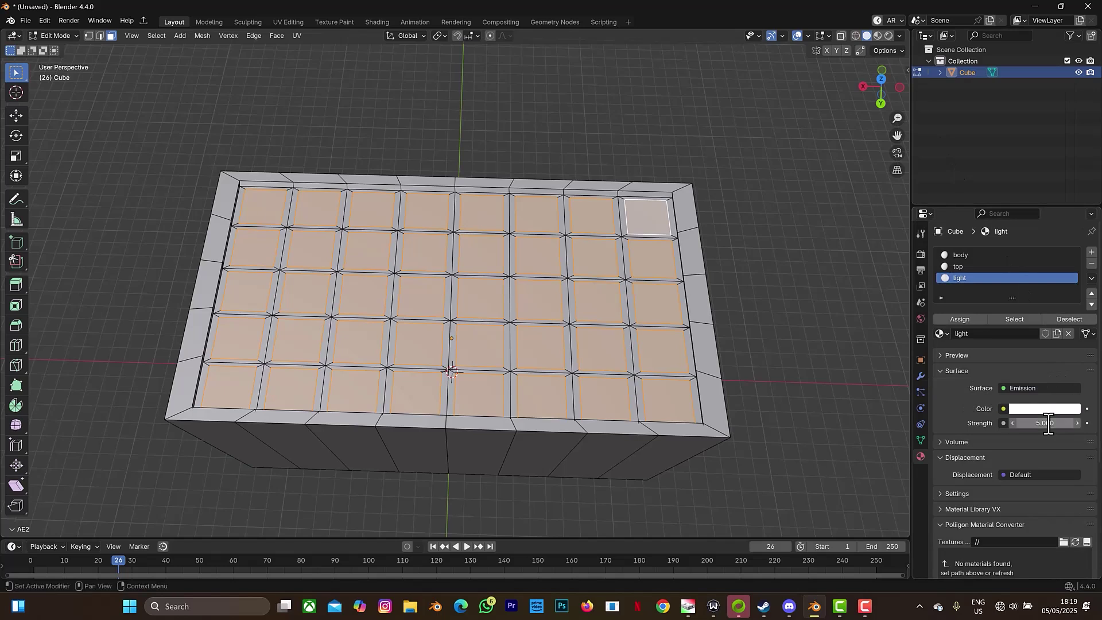
# - Darken the top material's base color to black
pyautogui.click(950, 266)
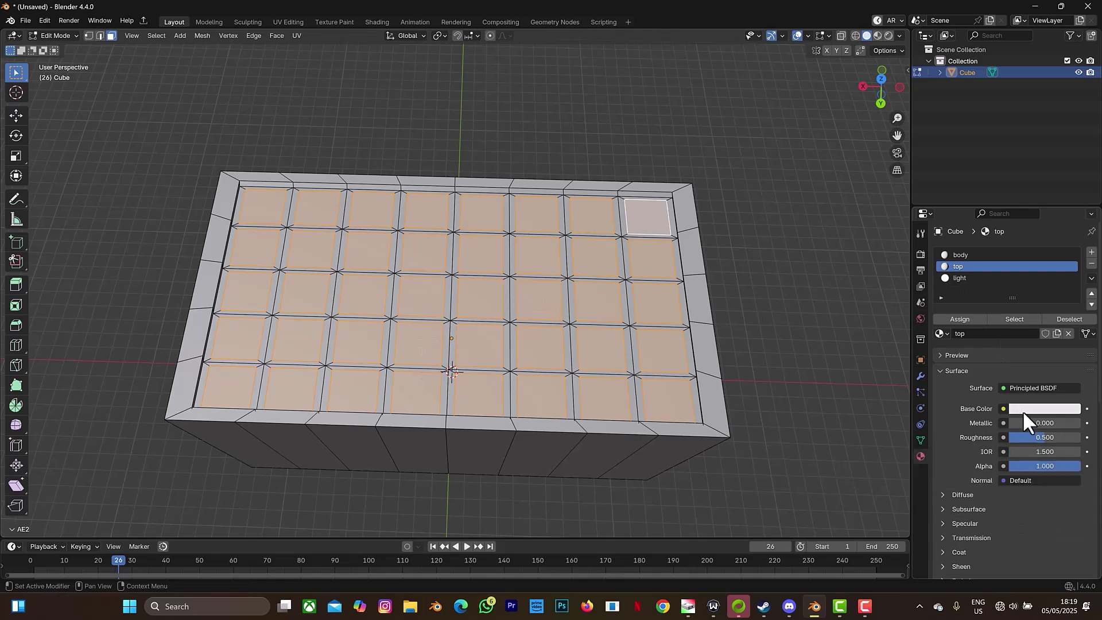
pyautogui.click(1024, 408)
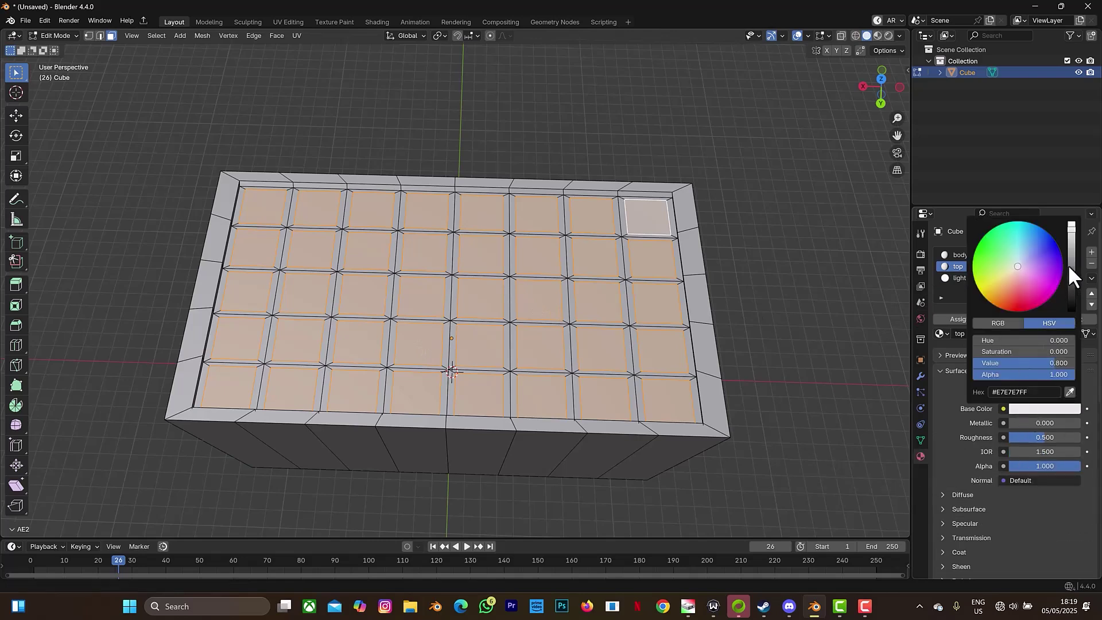
pyautogui.moveTo(1068, 227); pyautogui.dragTo(1069, 302)
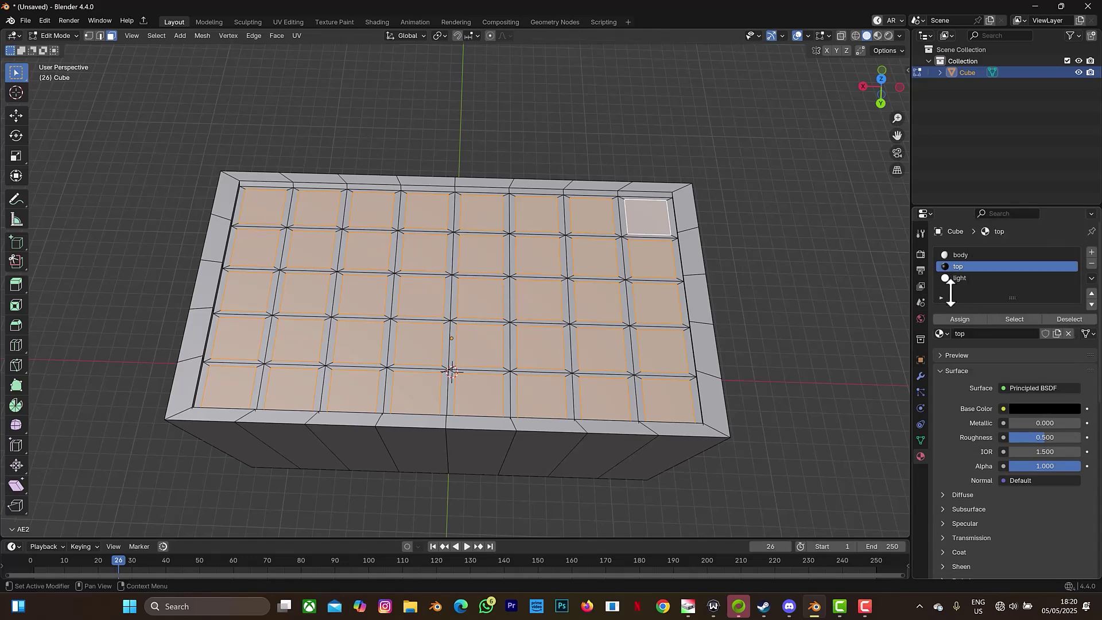
# - Darken the body material's base color to near-black with a value of 0.006, and return to Object Mode
pyautogui.click(958, 256)
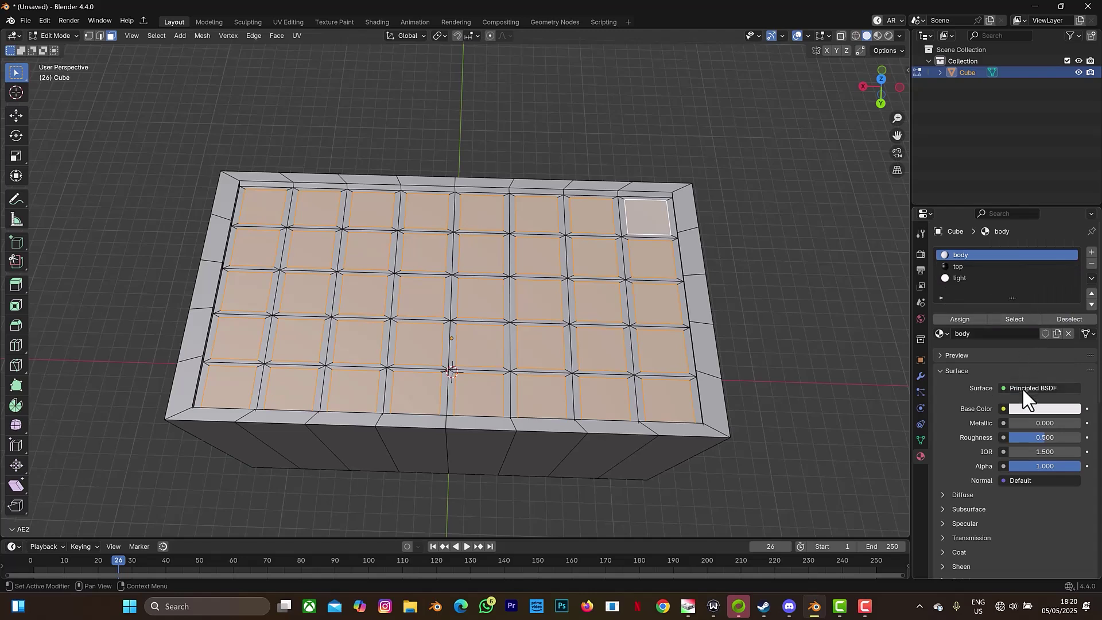
pyautogui.click(1038, 408)
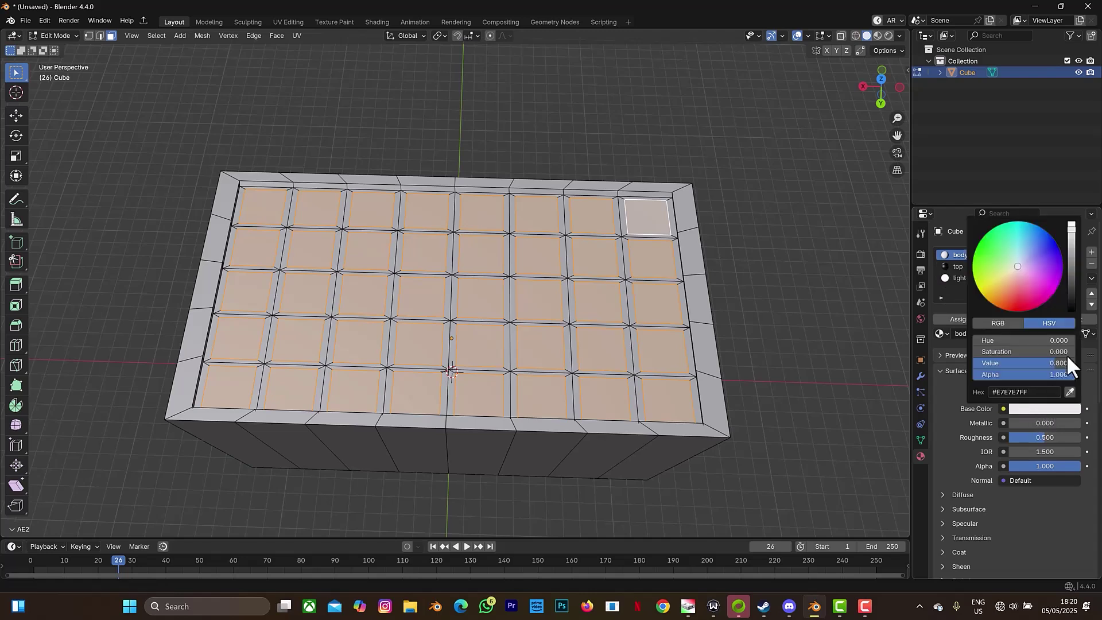
pyautogui.click(1070, 304)
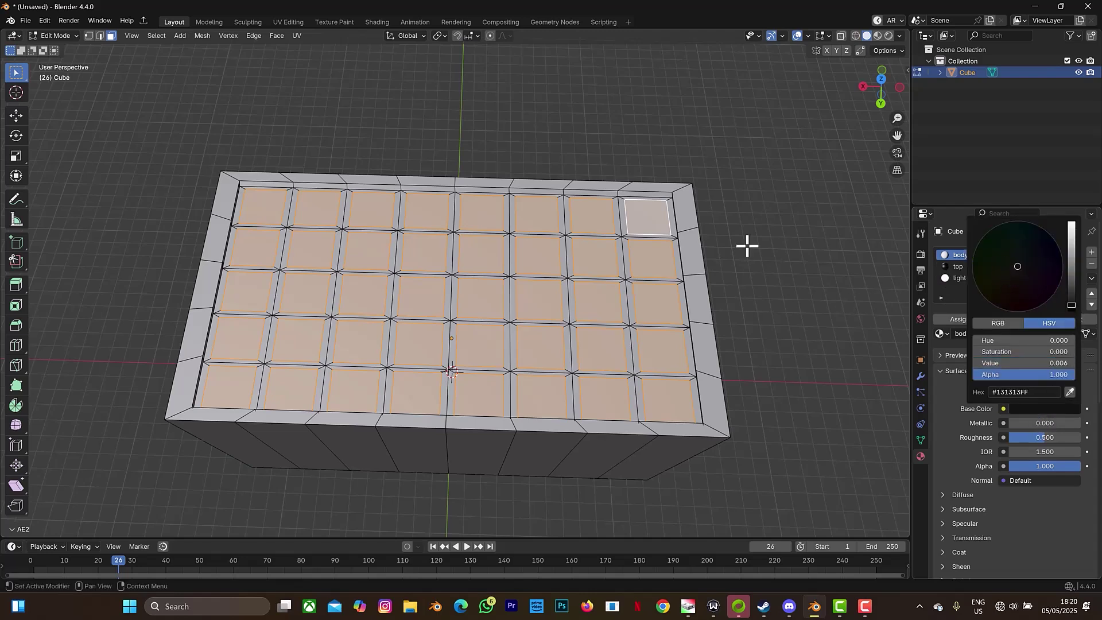
pyautogui.moveTo(881, 86); pyautogui.dragTo(913, 100)
pyautogui.moveTo(690, 145); pyautogui.dragTo(595, 179)
pyautogui.press('Tab')
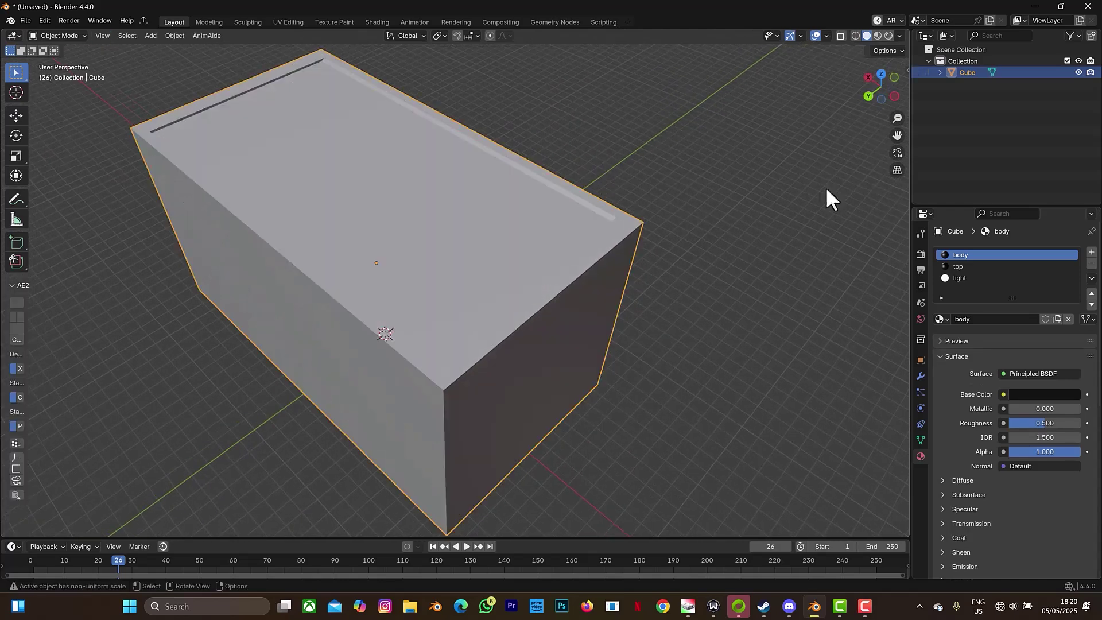
# - Set the maximum samples to 64 for both the viewport and the final render
pyautogui.click(920, 269)
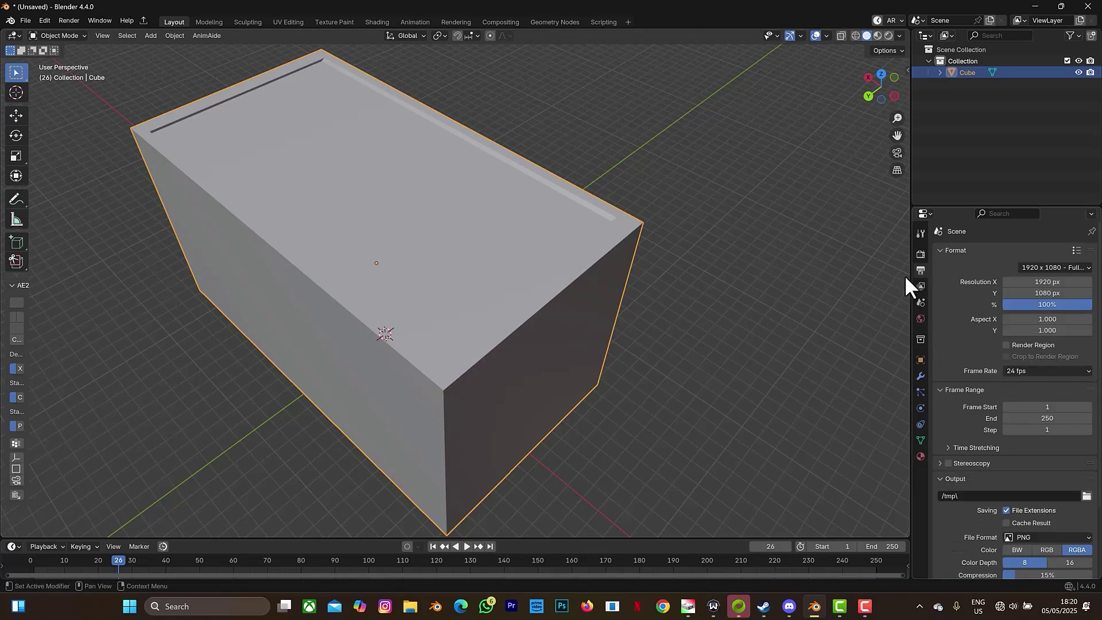
pyautogui.click(920, 254)
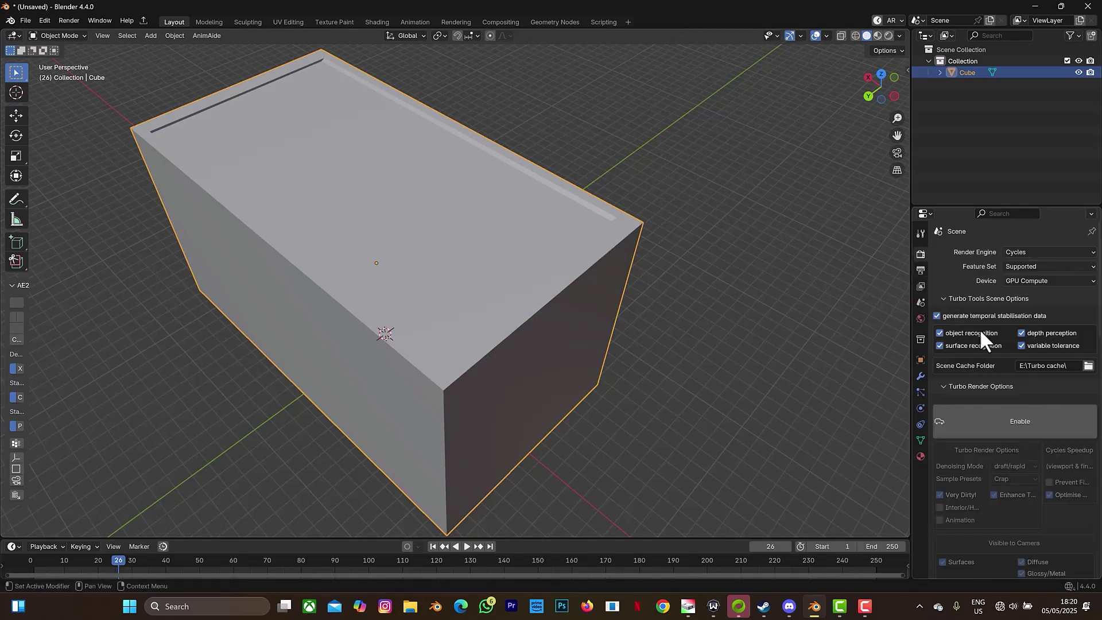
pyautogui.scroll(-15, 1029, 389)
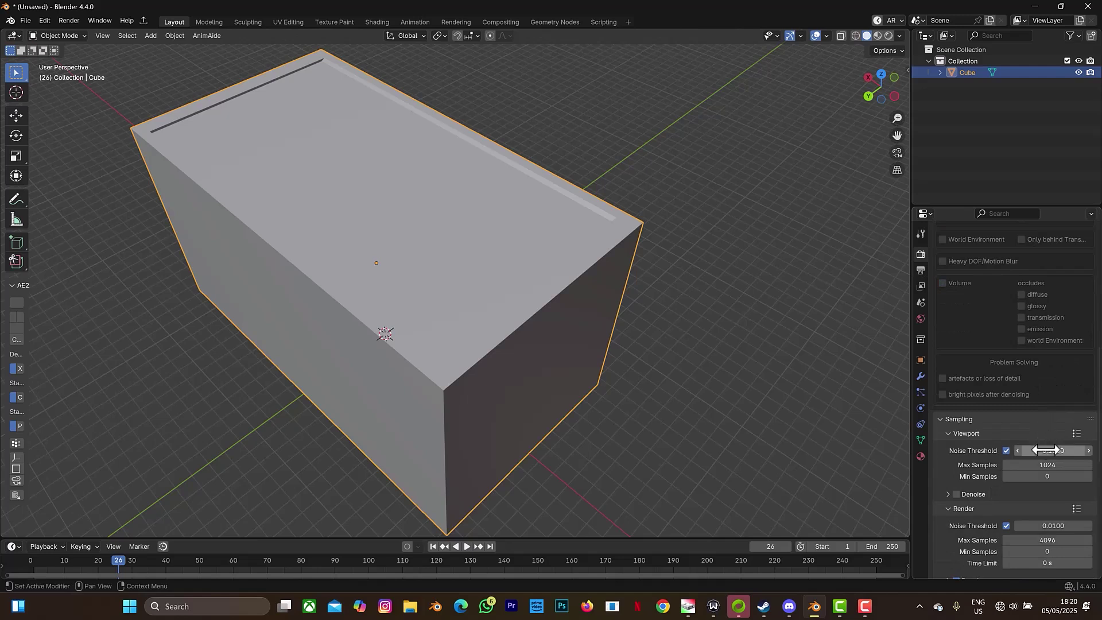
pyautogui.click(1044, 464)
pyautogui.write('64')
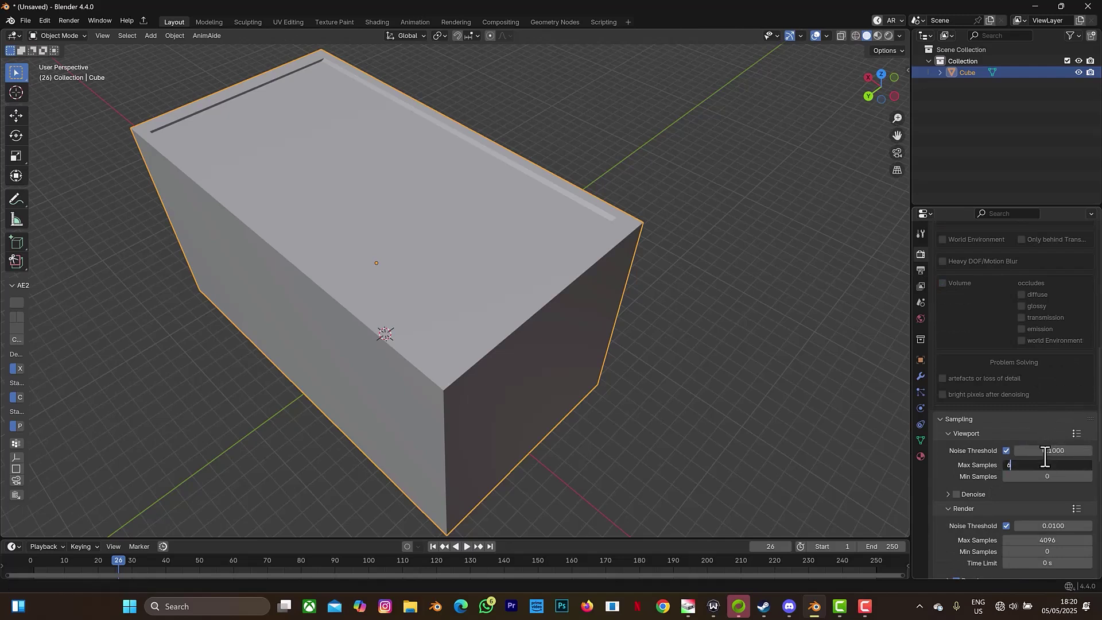
pyautogui.press('Return')
pyautogui.click(1036, 540)
pyautogui.write('64')
pyautogui.press('Return')
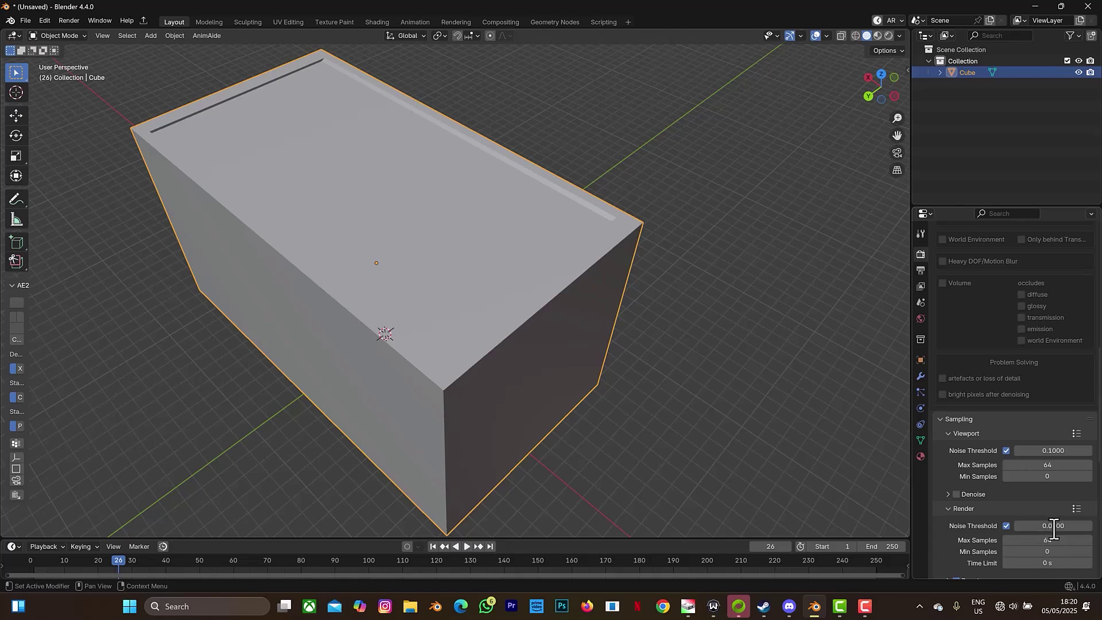
# - Set the final render's noise threshold to 0.1
pyautogui.click(1054, 526)
pyautogui.write('0.1')
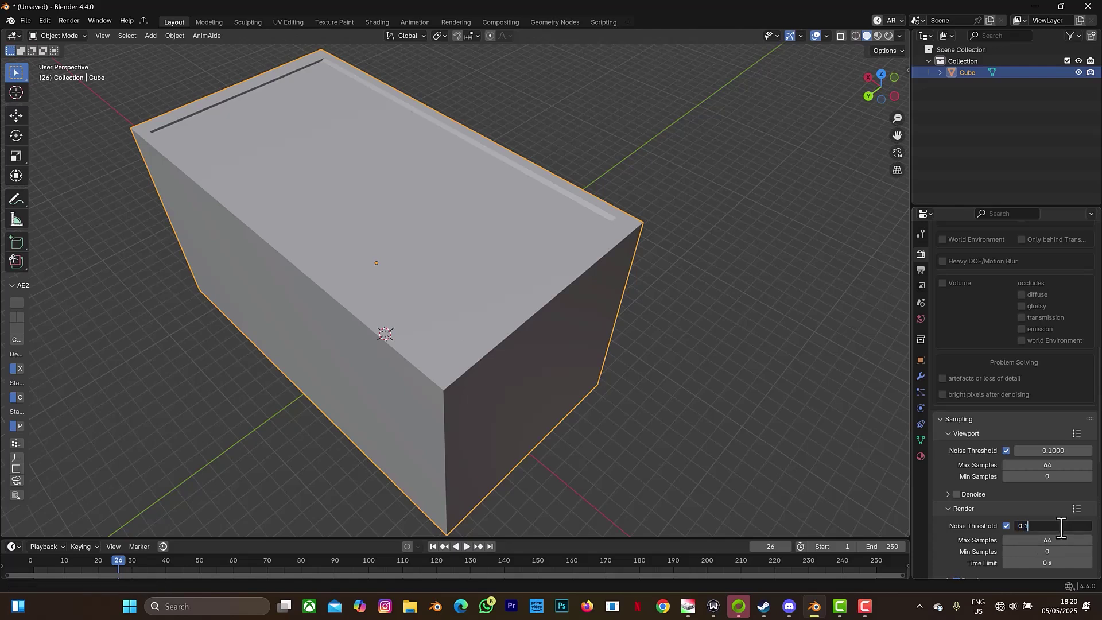
pyautogui.press('Return')
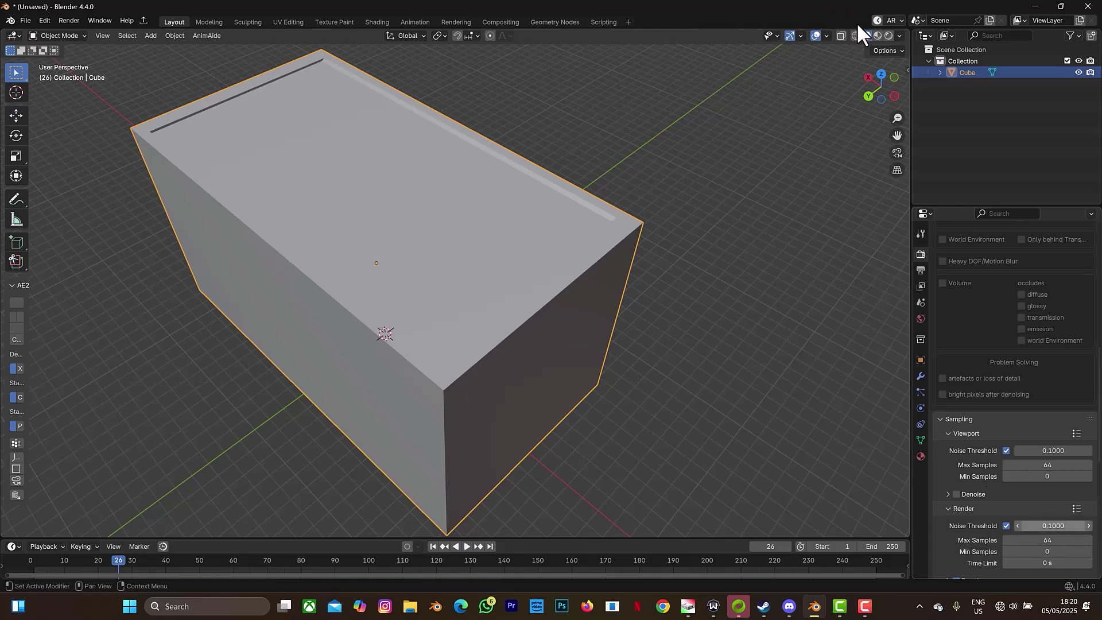
# - Switch the viewport to rendered shading and assign the light material to the selected inset faces in Edit Mode
pyautogui.click(887, 36)
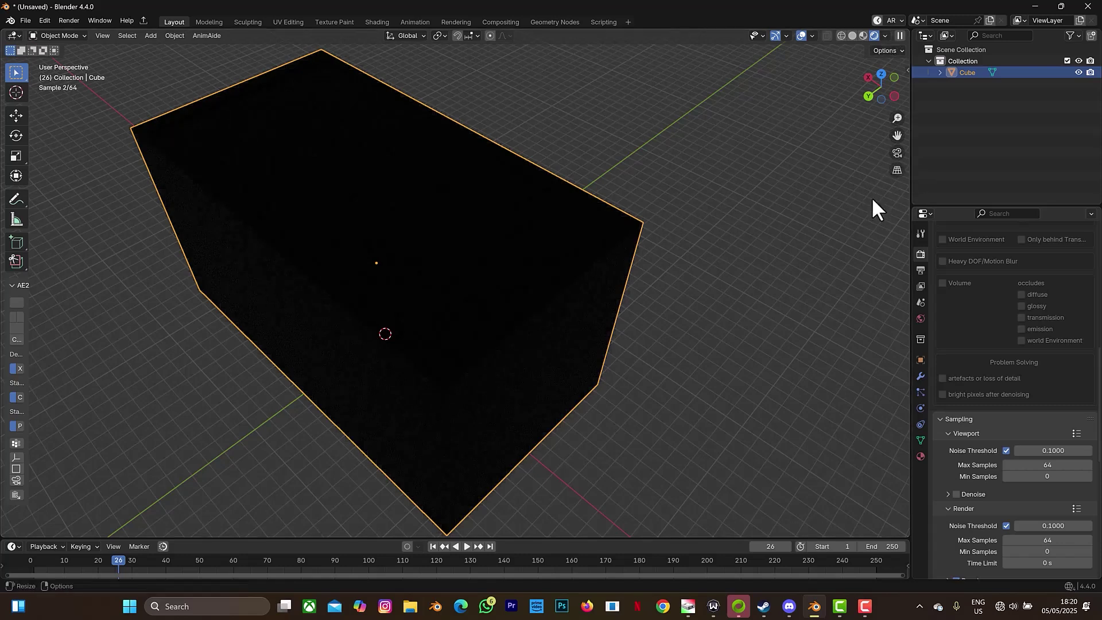
pyautogui.click(920, 457)
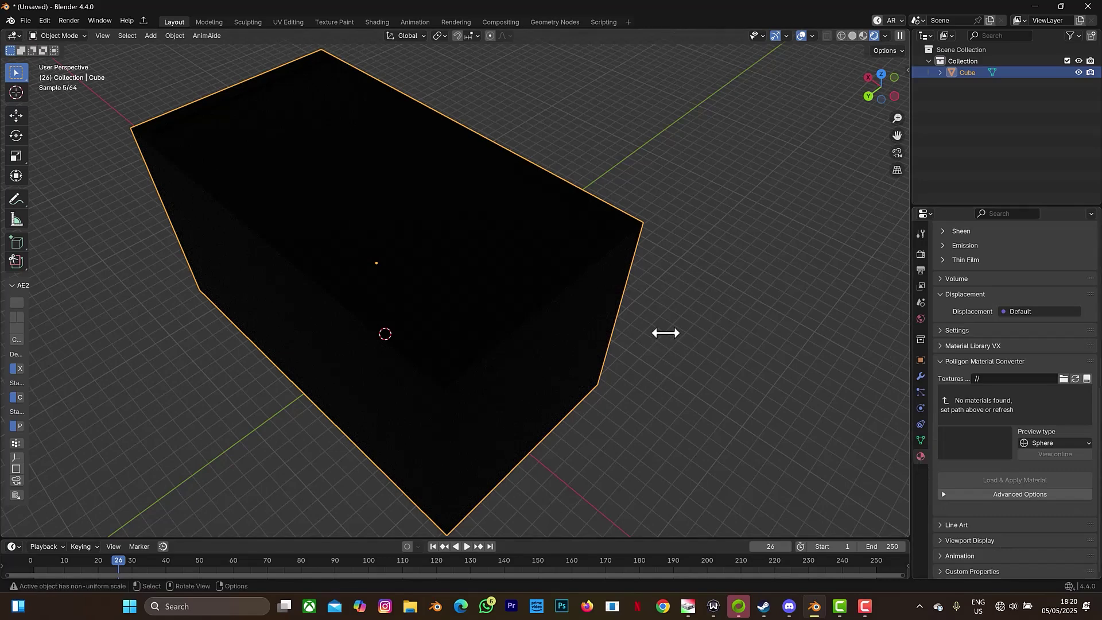
pyautogui.press('Tab')
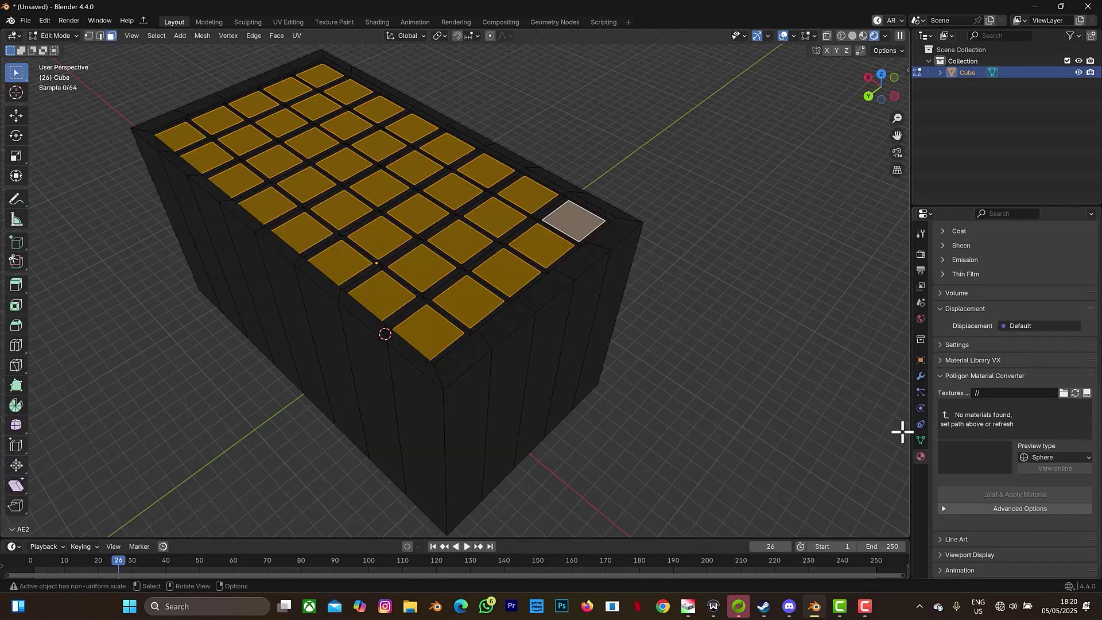
pyautogui.scroll(14, 986, 318)
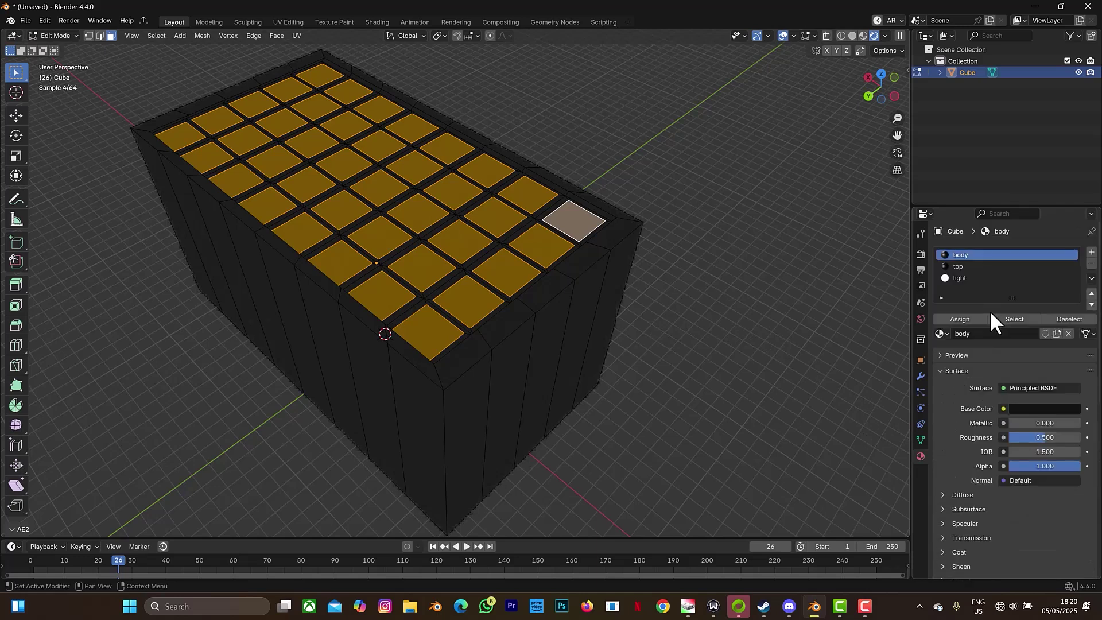
pyautogui.click(973, 276)
pyautogui.click(959, 318)
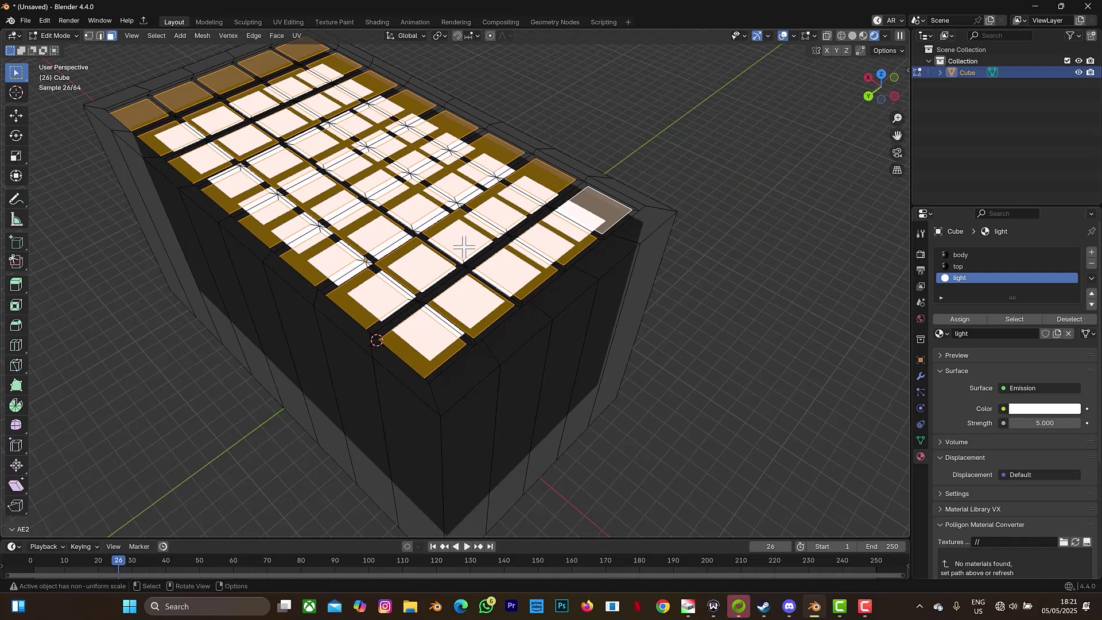
pyautogui.scroll(10, 463, 246)
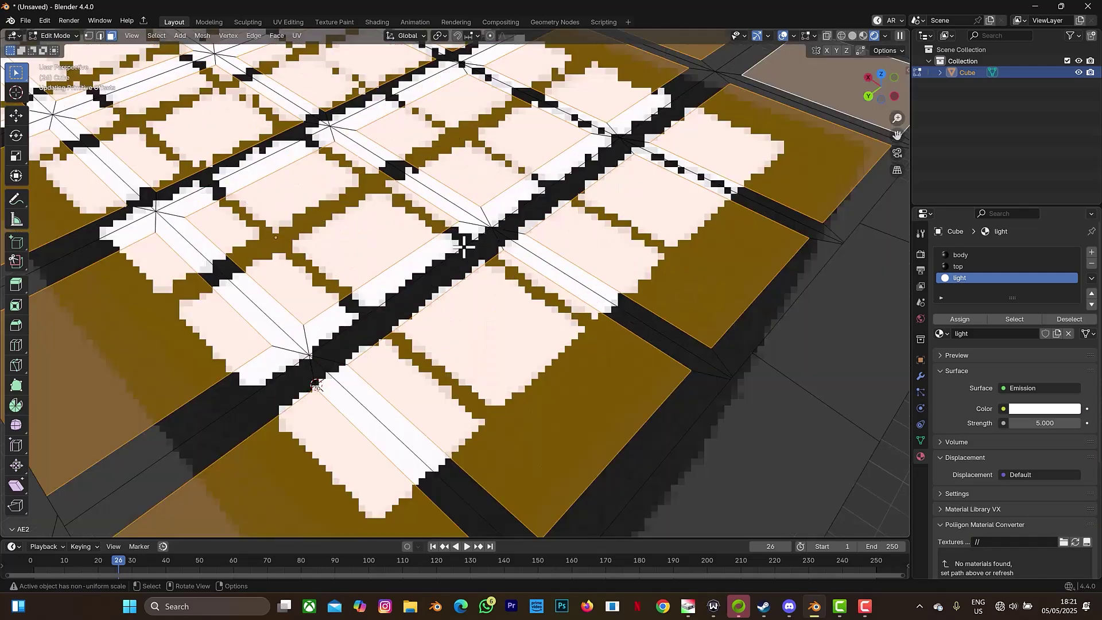
pyautogui.scroll(8, 464, 247)
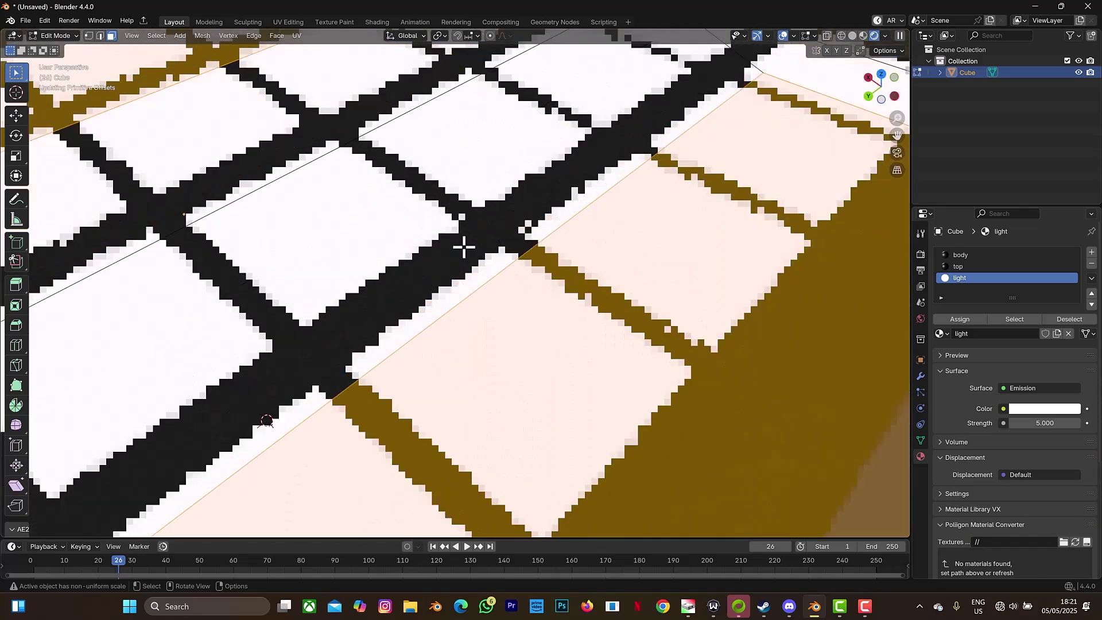
pyautogui.scroll(2, 464, 247)
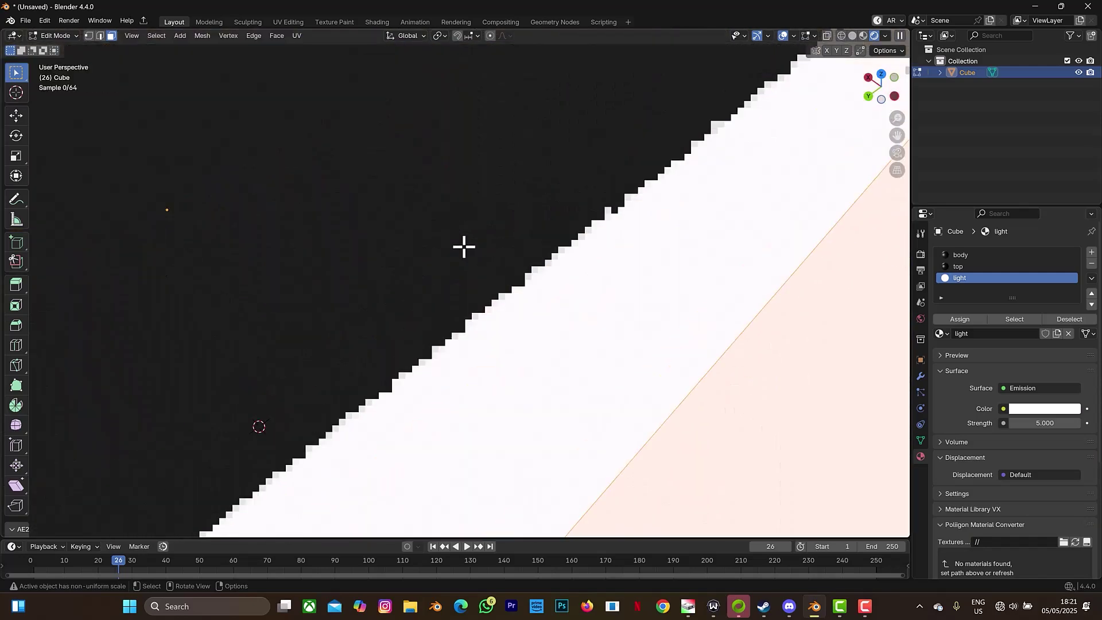
# - Return to Object Mode and frame the glowing panel grid and walls from inside the box
pyautogui.scroll(4, 464, 247)
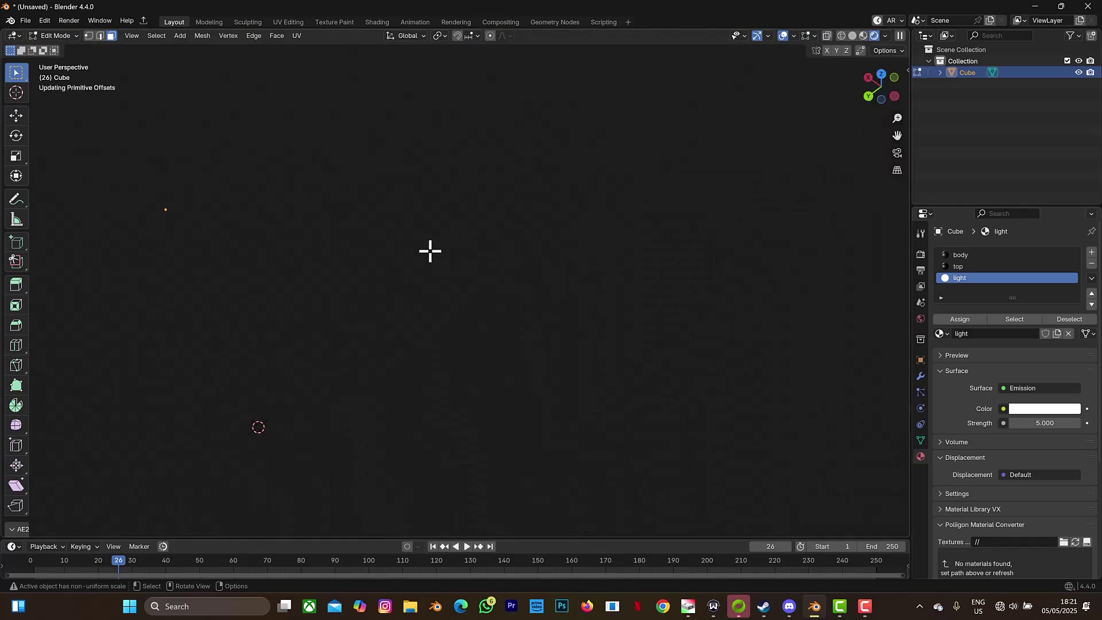
pyautogui.scroll(-5, 310, 103)
pyautogui.press('Tab')
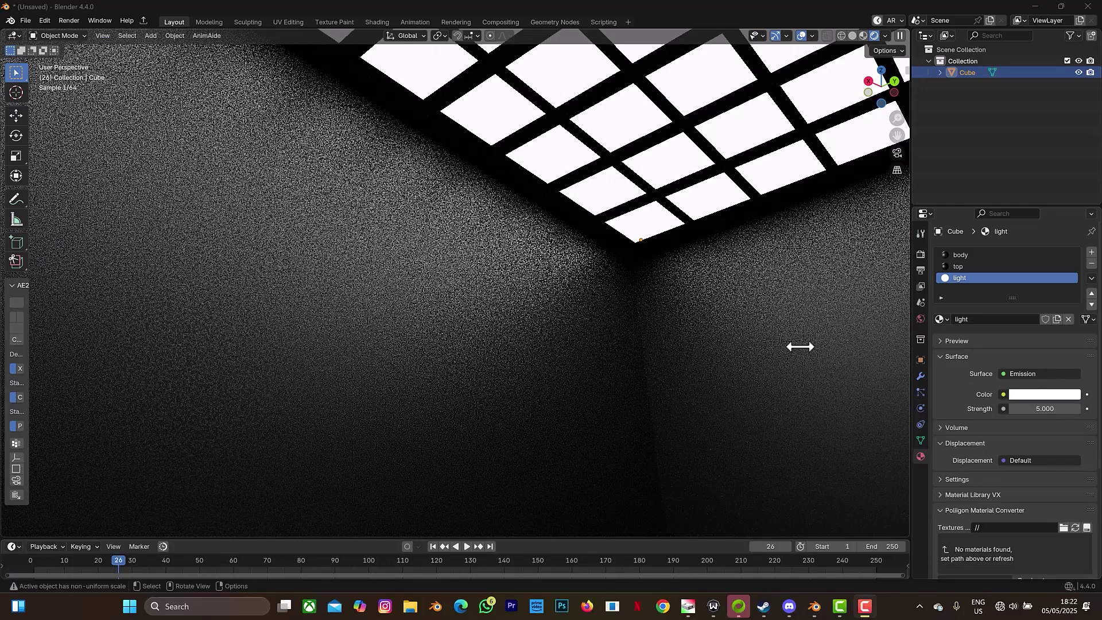
# - Try a pale yellow emission color (#FFF671) on the light material and set it back to white with hex FFFFFF
pyautogui.click(1030, 394)
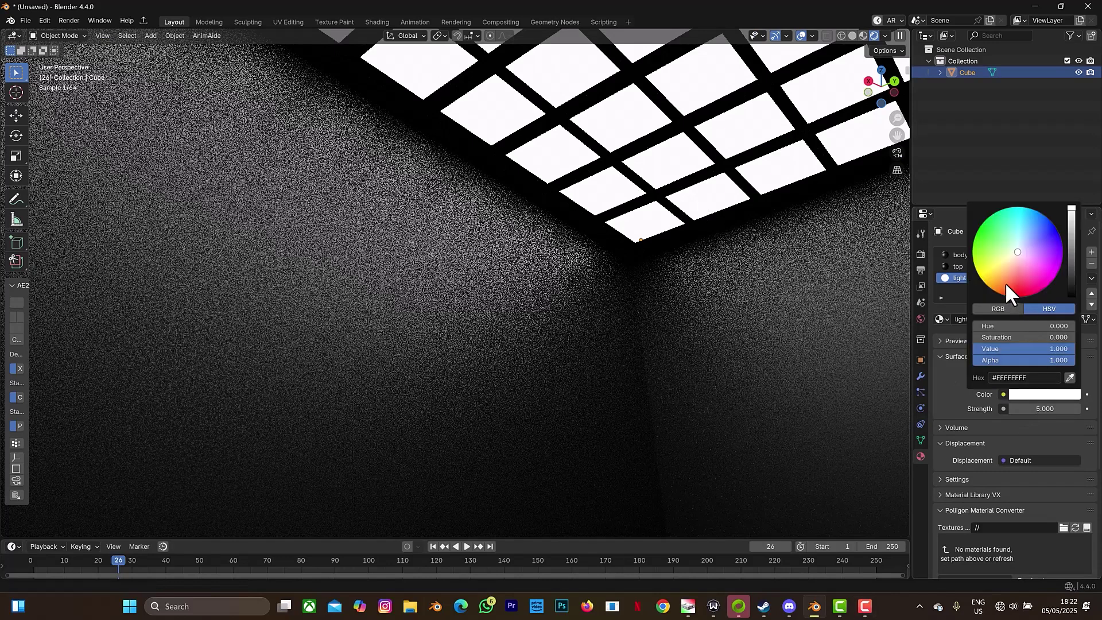
pyautogui.click(996, 264)
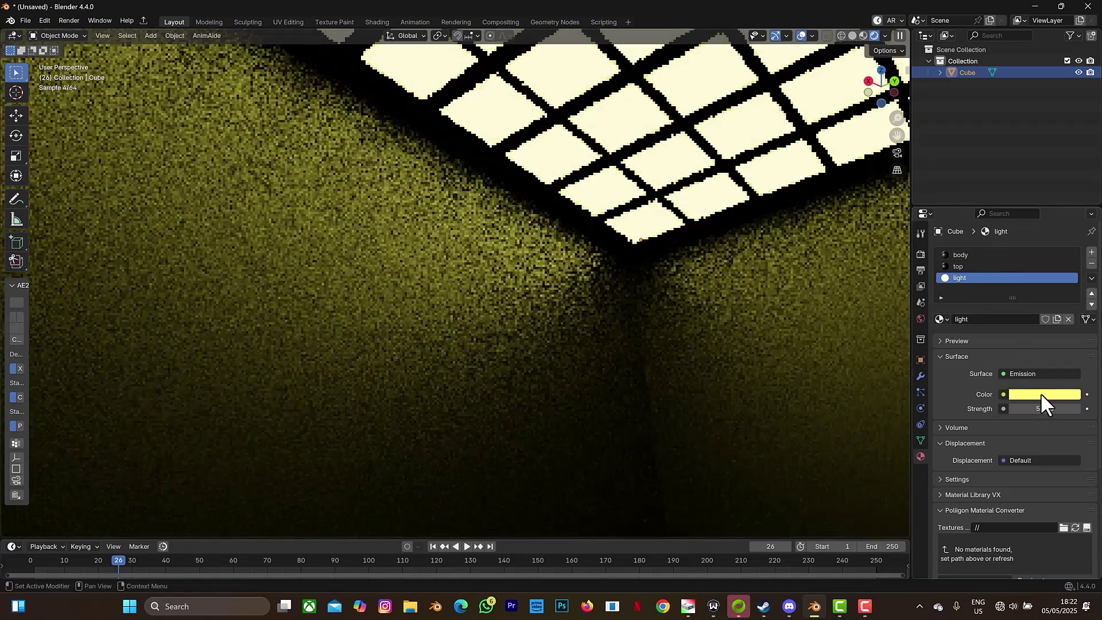
pyautogui.click(1040, 392)
pyautogui.click(1039, 377)
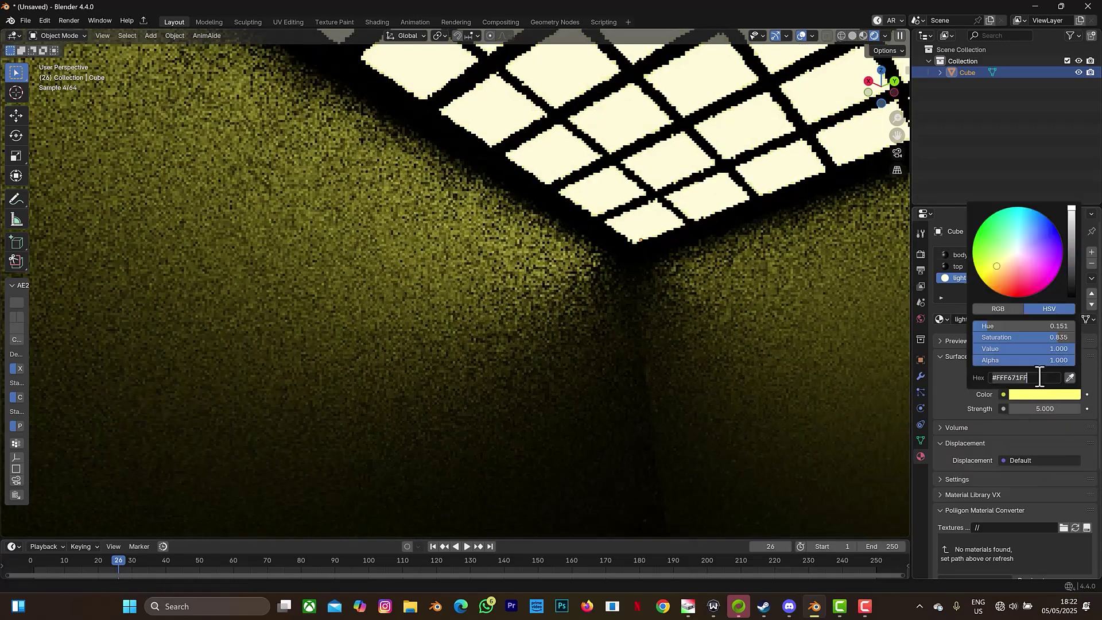
pyautogui.write('ffffff')
pyautogui.press('Return')
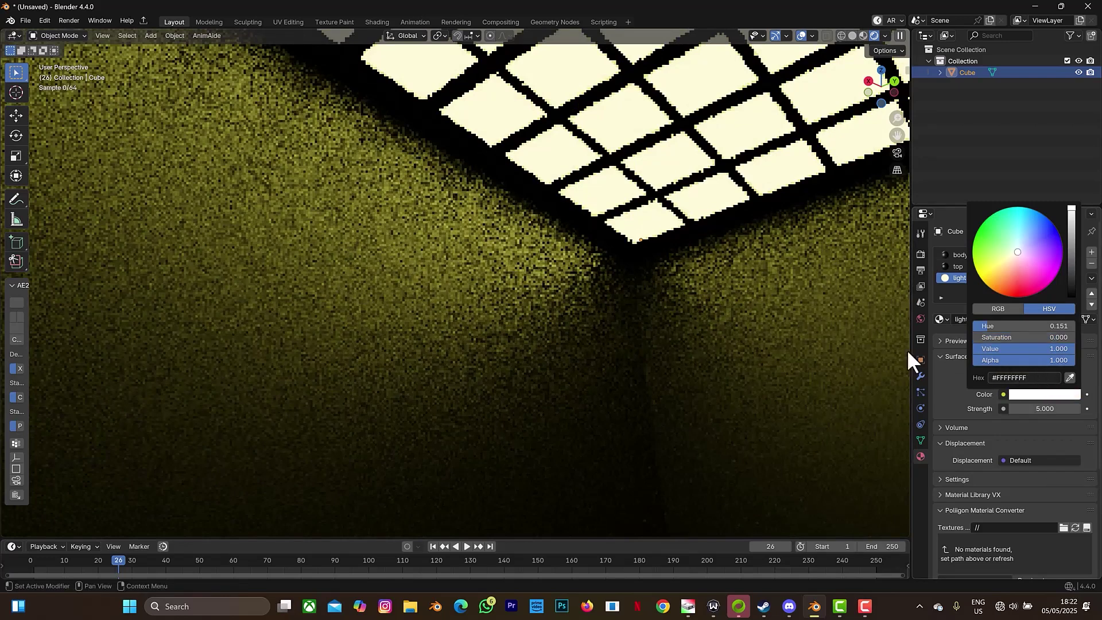